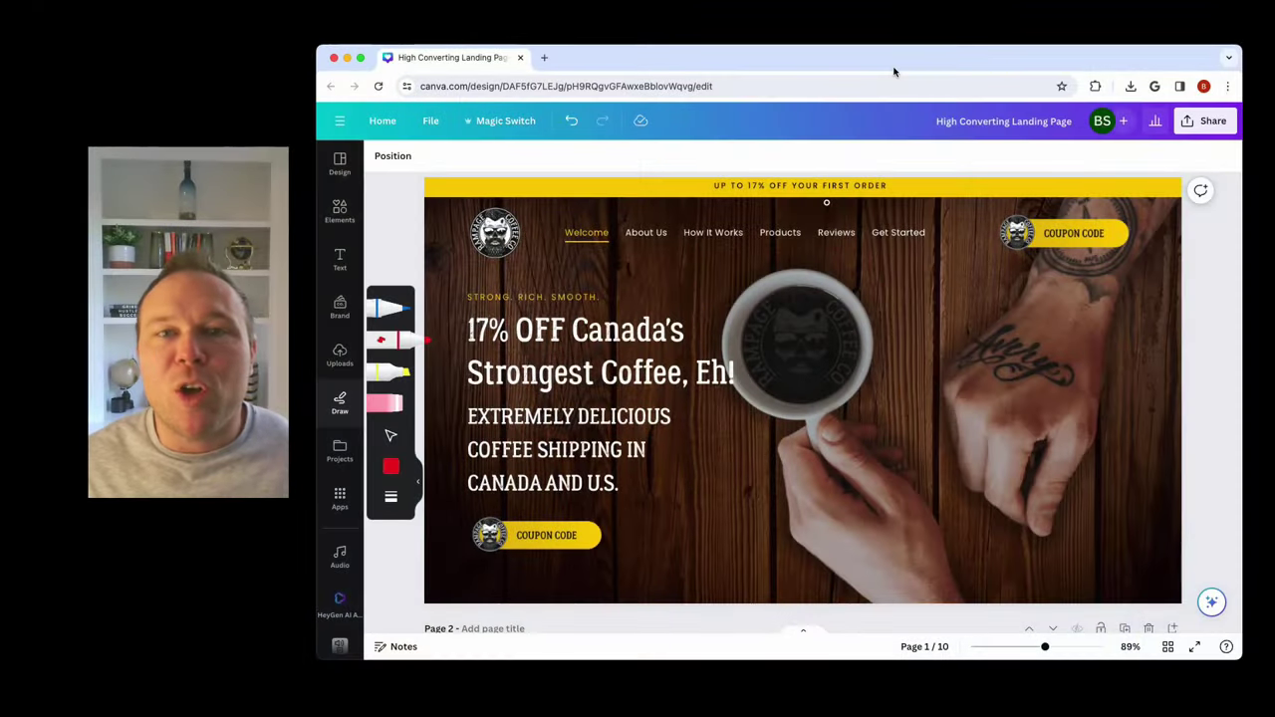
Draw a red freehand loop around the '17% OFF Canada's Strongest Coffee, Eh!' hero headline.
{"action": "scroll", "coordinate": [769, 417], "scroll_direction": "down", "scroll_amount": 5}
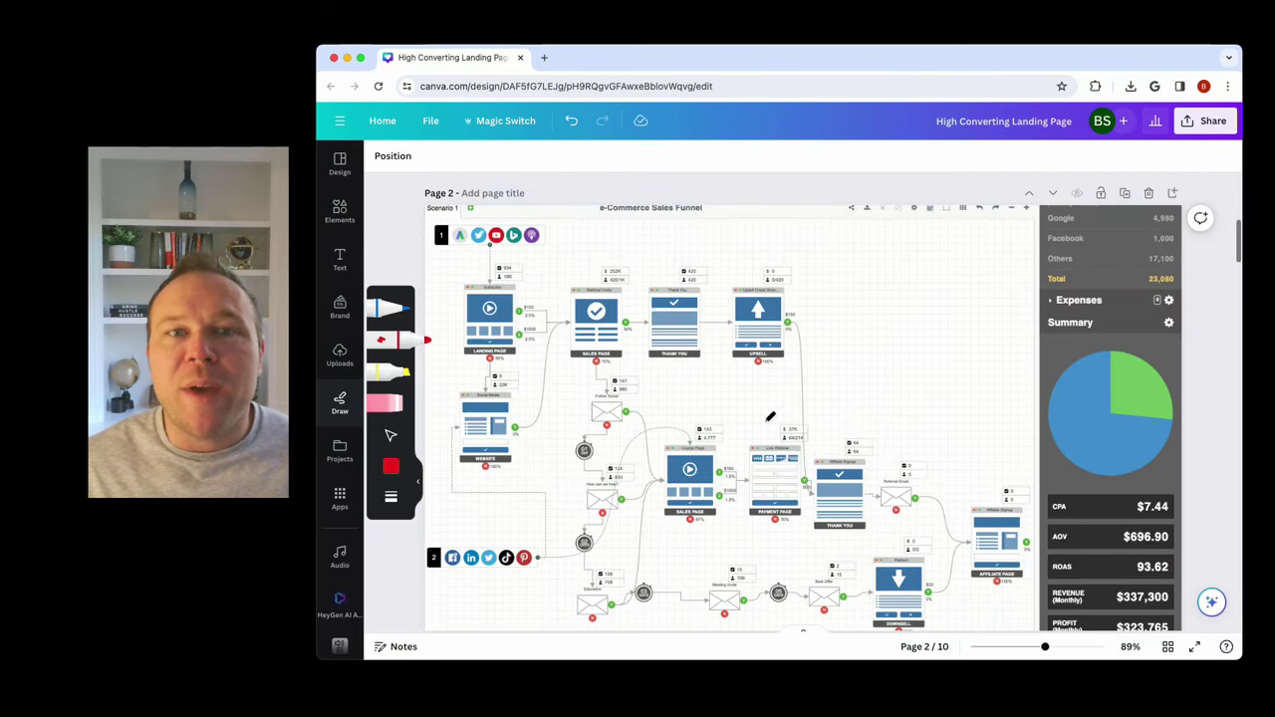
{"action": "scroll", "coordinate": [770, 416], "scroll_direction": "down", "scroll_amount": 1}
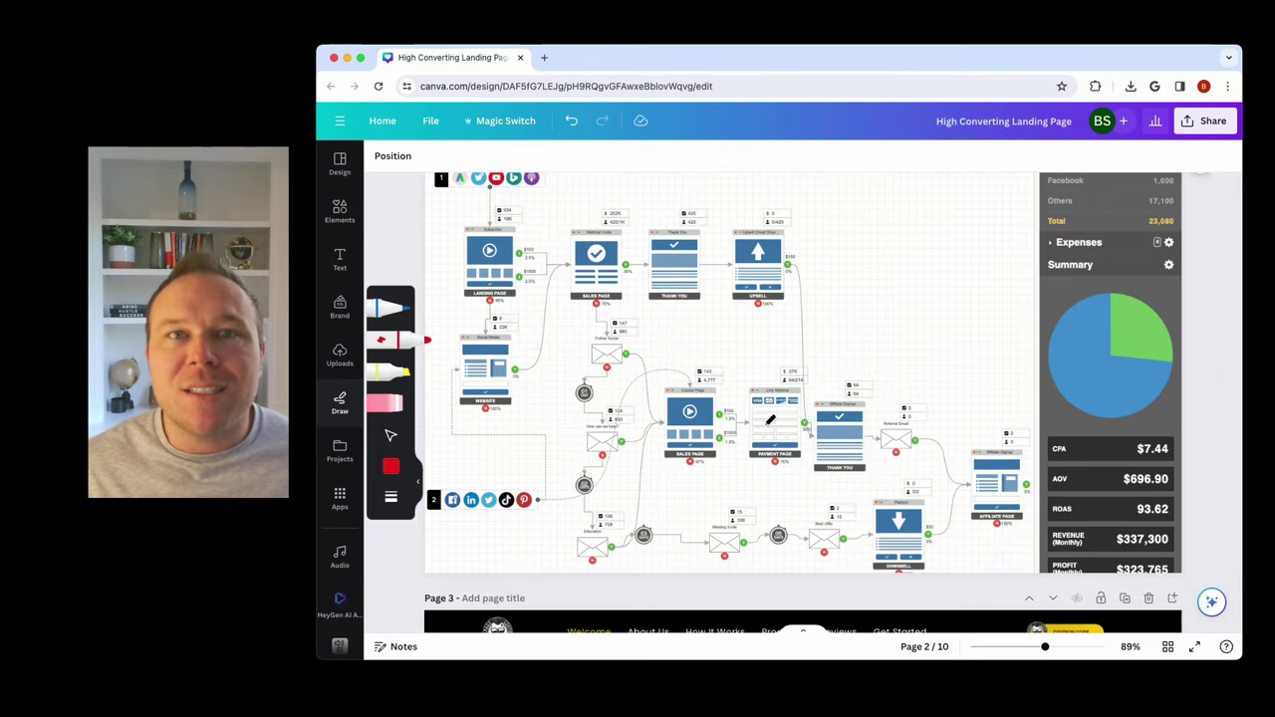
{"action": "scroll", "coordinate": [770, 420], "scroll_direction": "up", "scroll_amount": 6}
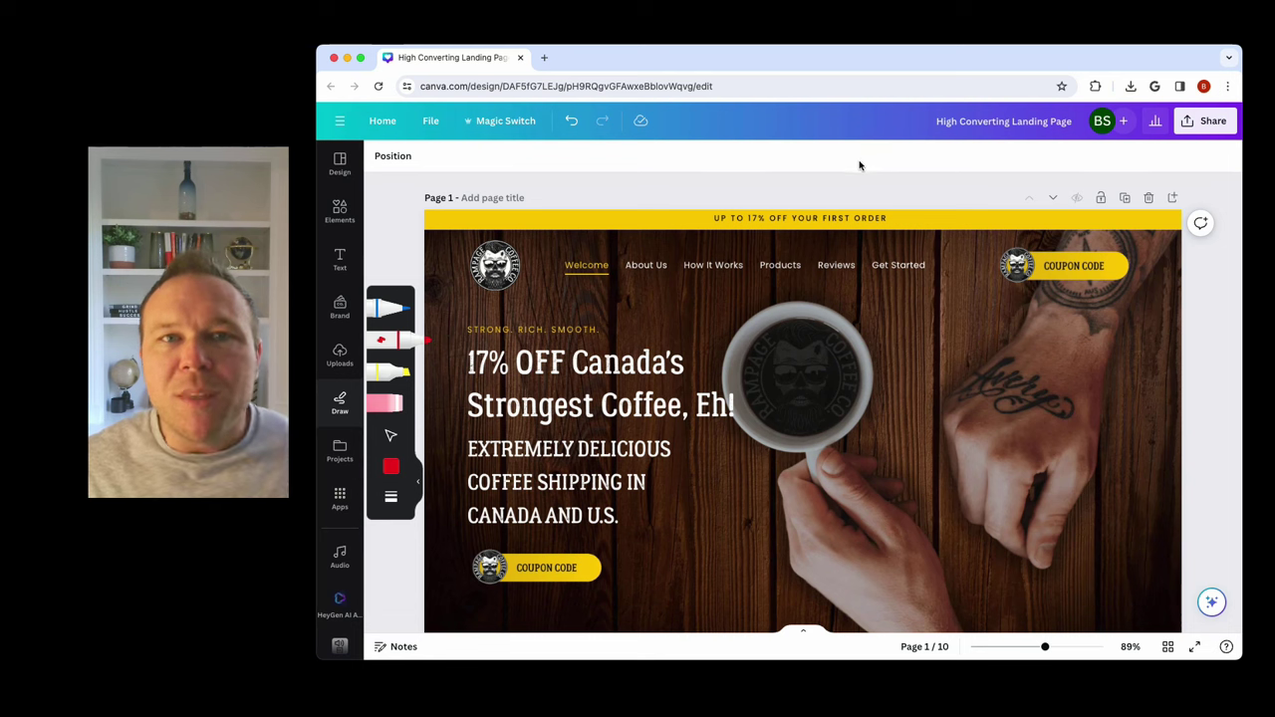
{"action": "mouse_move", "coordinate": [693, 344]}
{"action": "left_mouse_down"}
{"action": "mouse_move", "coordinate": [553, 308]}
{"action": "mouse_move", "coordinate": [468, 364]}
{"action": "mouse_move", "coordinate": [465, 416]}
{"action": "mouse_move", "coordinate": [753, 457]}
{"action": "mouse_move", "coordinate": [834, 401]}
{"action": "mouse_move", "coordinate": [656, 312]}
{"action": "mouse_move", "coordinate": [601, 309]}
{"action": "mouse_move", "coordinate": [783, 336]}
{"action": "left_mouse_up"}
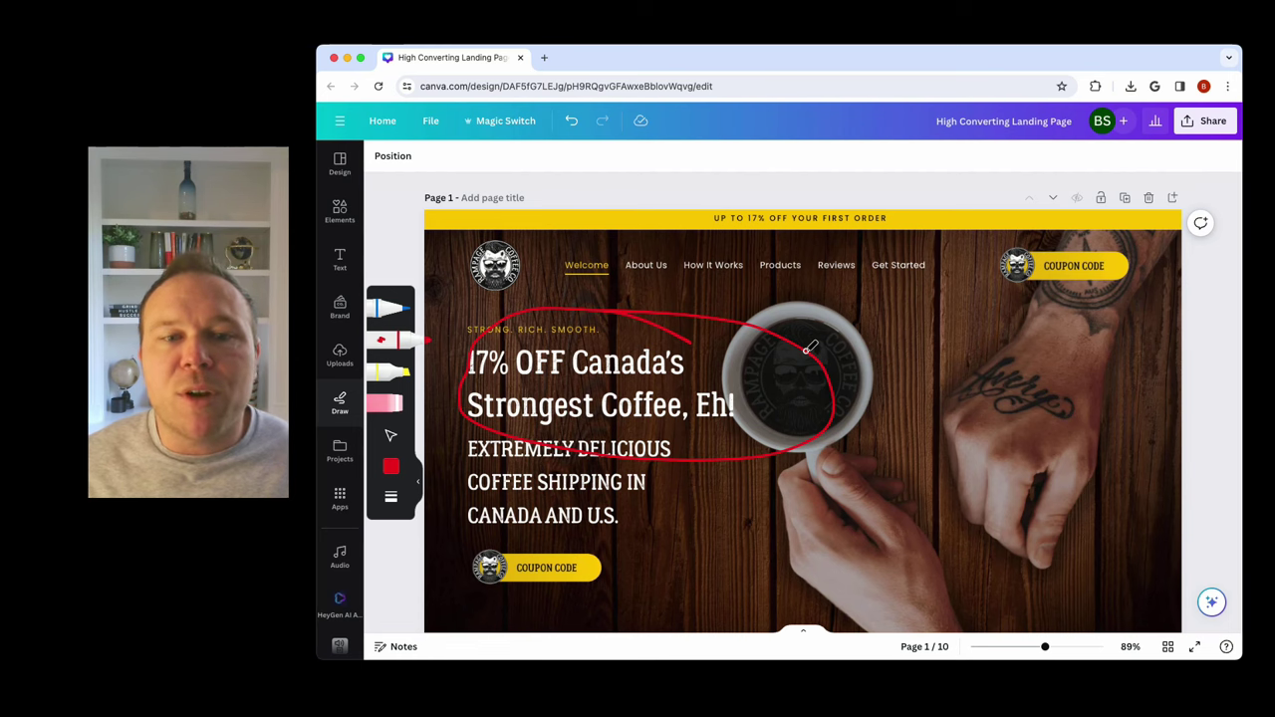
Underline the Page 1 navigation links with a red freehand line.
{"action": "scroll", "coordinate": [809, 346], "scroll_direction": "down", "scroll_amount": 3}
{"action": "scroll", "coordinate": [704, 308], "scroll_direction": "up", "scroll_amount": 2}
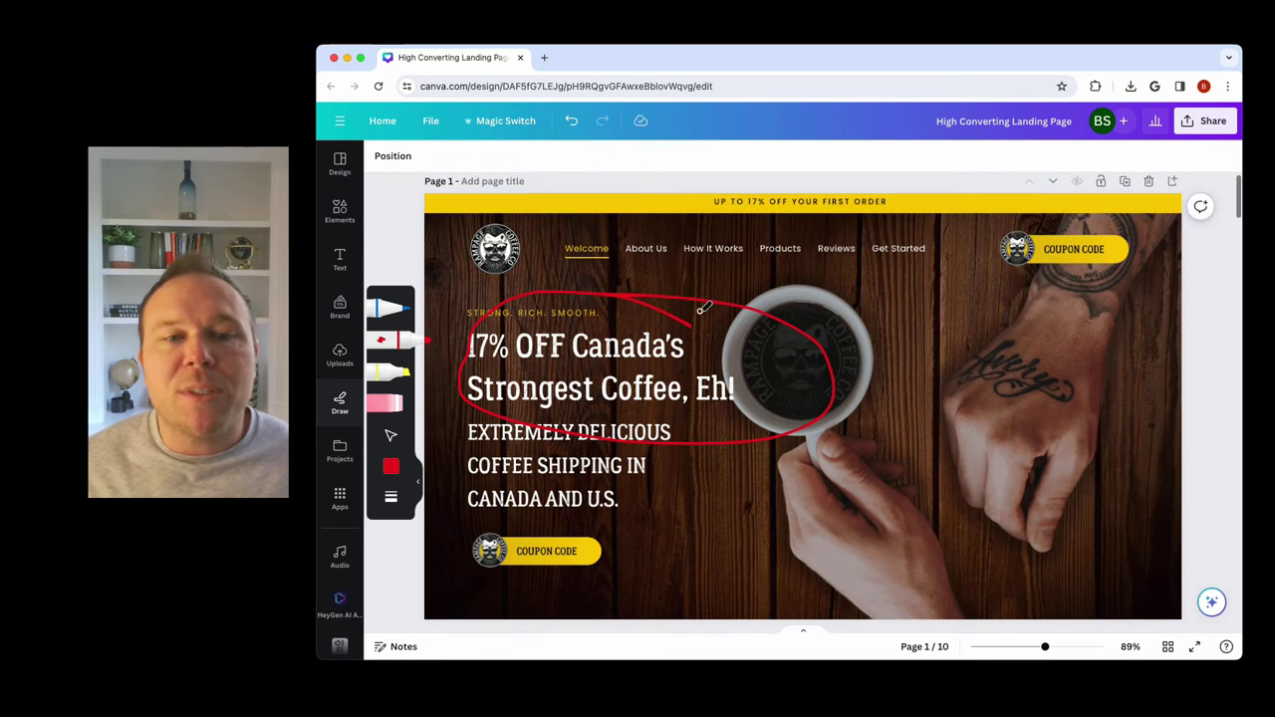
{"action": "left_click_drag", "start_coordinate": [628, 257], "coordinate": [944, 257]}
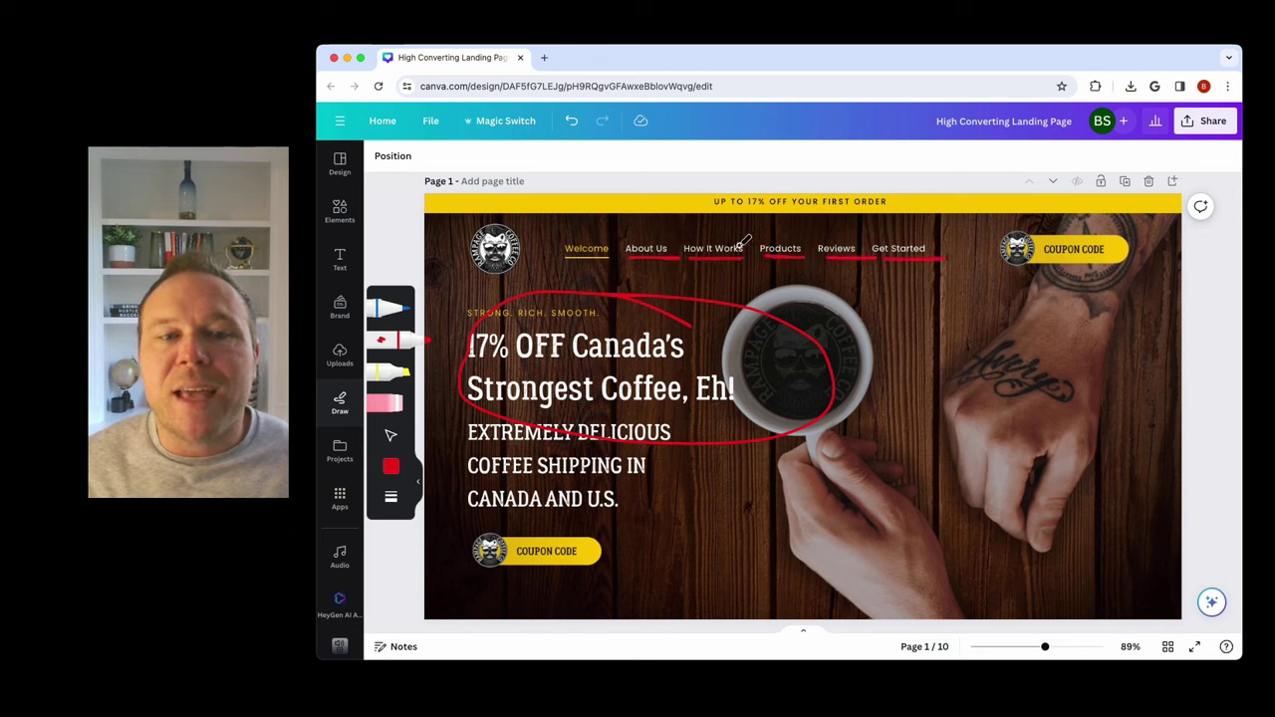
Circle the lower Coupon Code button in the hero in red.
{"action": "scroll", "coordinate": [784, 295], "scroll_direction": "down", "scroll_amount": 20}
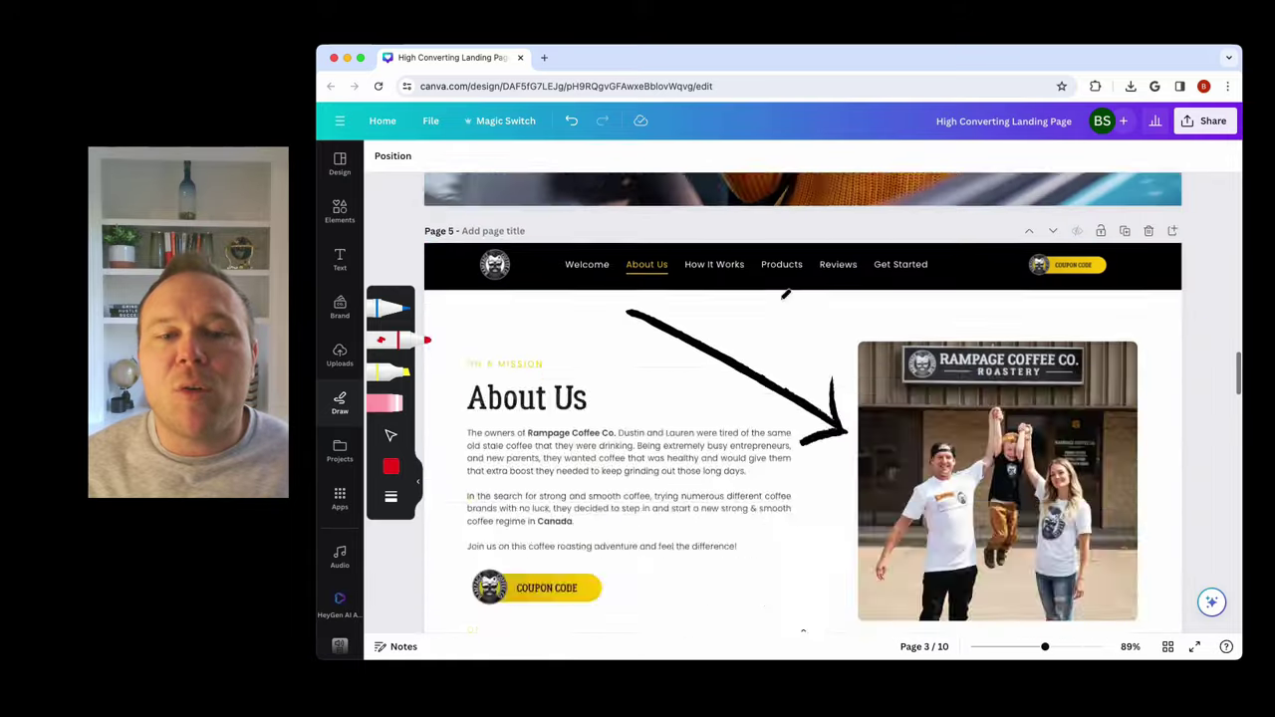
{"action": "scroll", "coordinate": [785, 294], "scroll_direction": "up", "scroll_amount": 20}
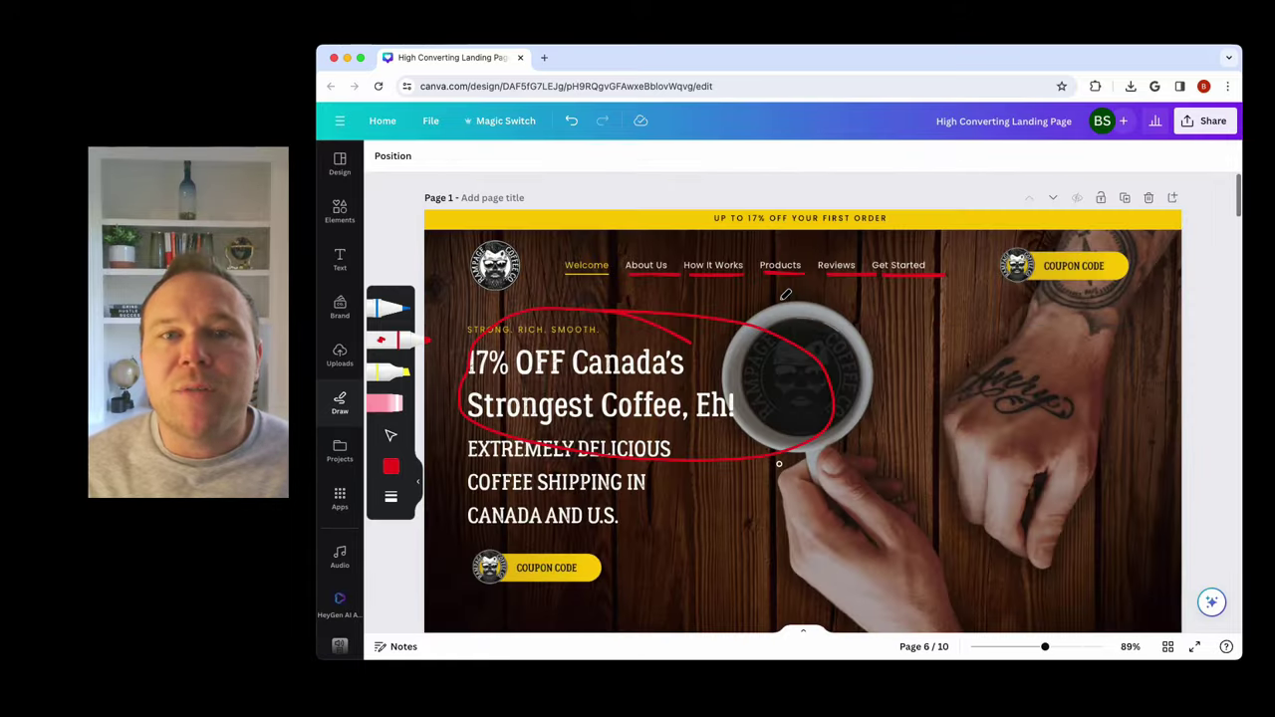
{"action": "scroll", "coordinate": [845, 289], "scroll_direction": "down", "scroll_amount": 20}
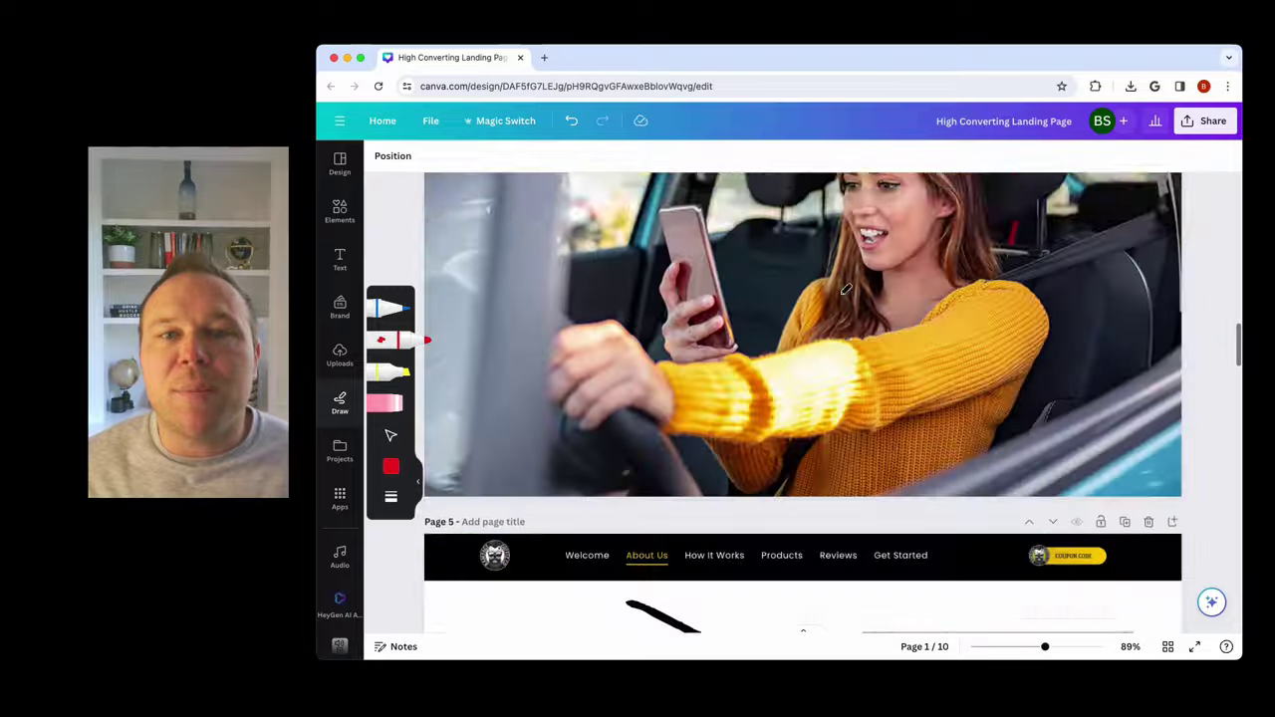
{"action": "scroll", "coordinate": [845, 289], "scroll_direction": "down", "scroll_amount": 15}
{"action": "scroll", "coordinate": [843, 289], "scroll_direction": "up", "scroll_amount": 8}
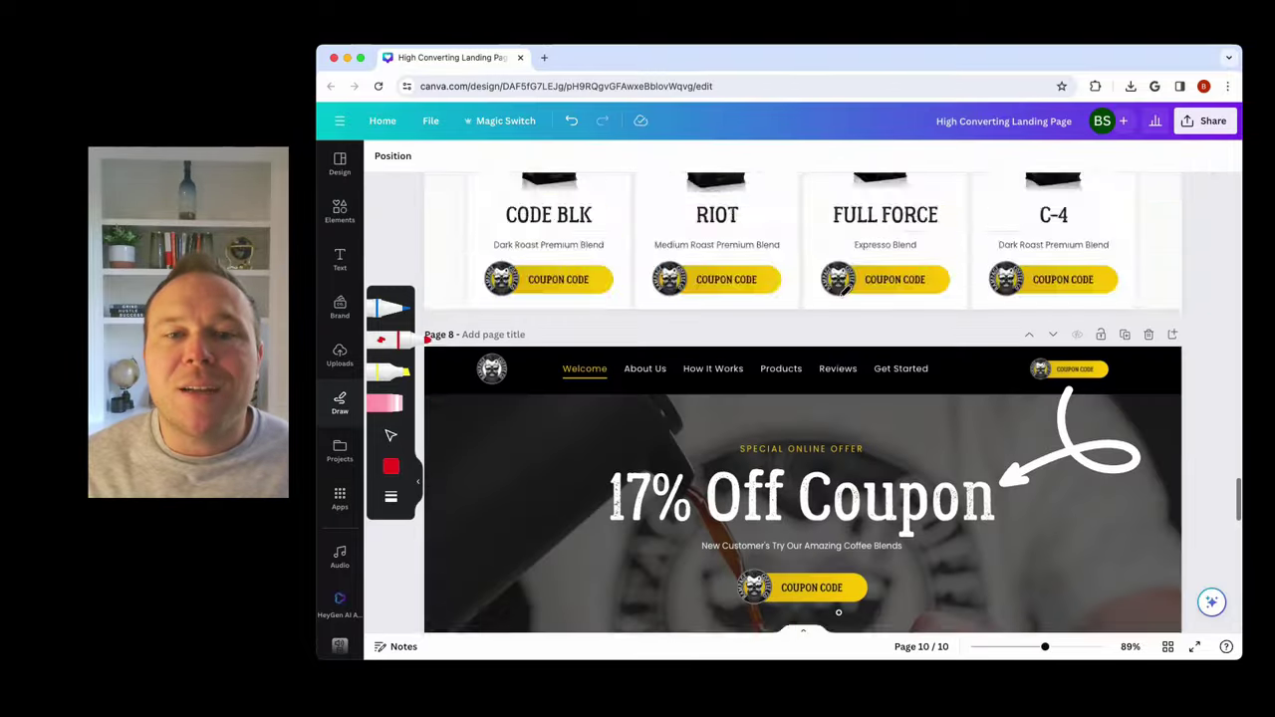
{"action": "scroll", "coordinate": [842, 289], "scroll_direction": "up", "scroll_amount": 20}
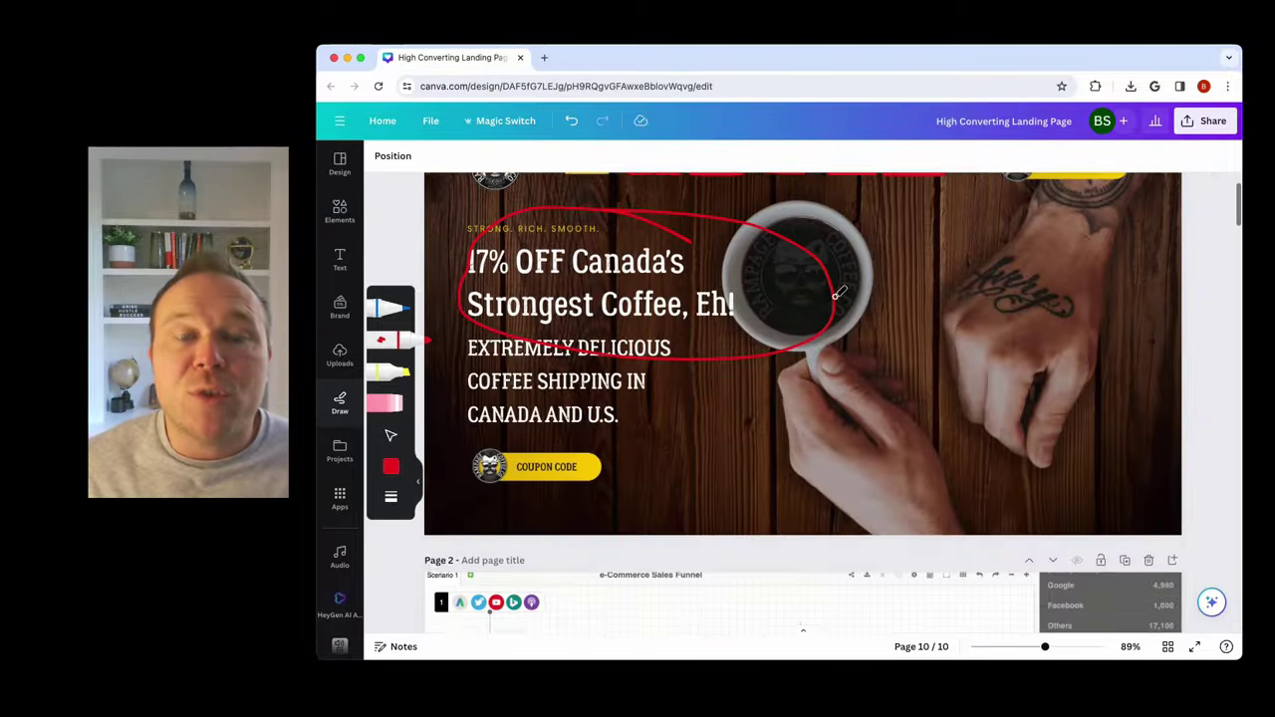
{"action": "scroll", "coordinate": [839, 292], "scroll_direction": "up", "scroll_amount": 2}
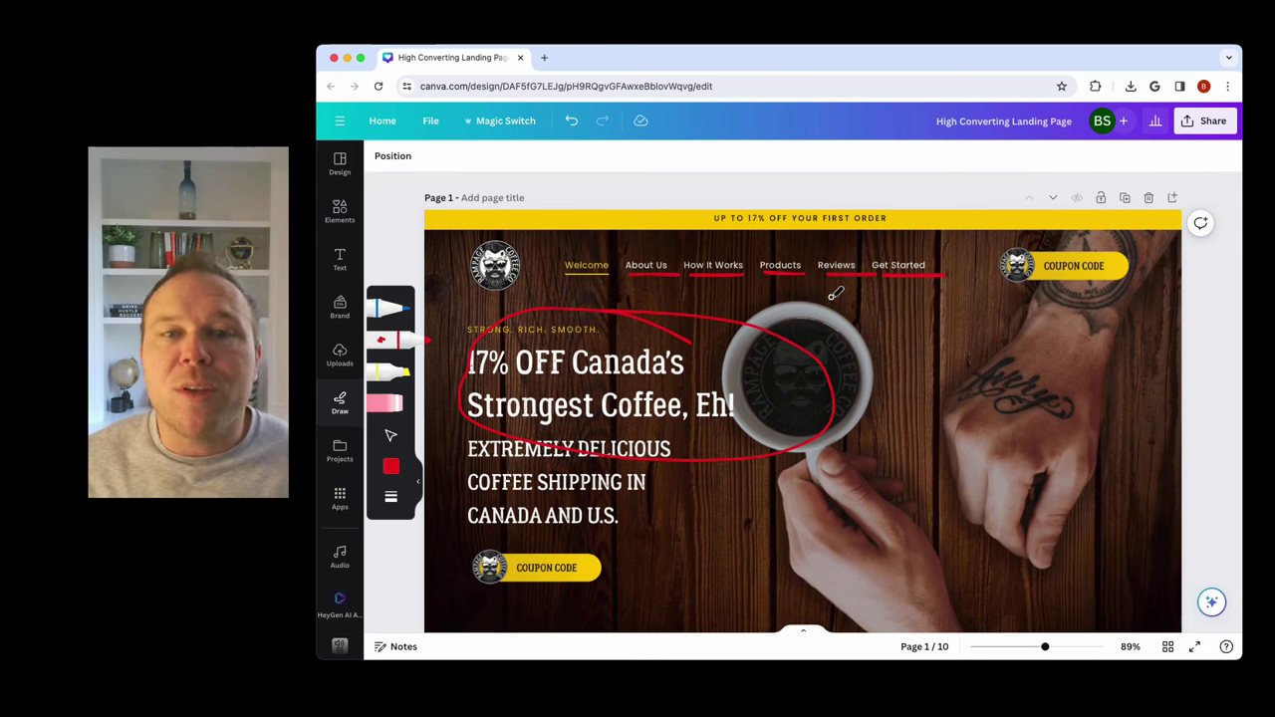
{"action": "mouse_move", "coordinate": [553, 513]}
{"action": "left_mouse_down"}
{"action": "mouse_move", "coordinate": [516, 523]}
{"action": "mouse_move", "coordinate": [538, 598]}
{"action": "mouse_move", "coordinate": [615, 530]}
{"action": "left_mouse_up"}
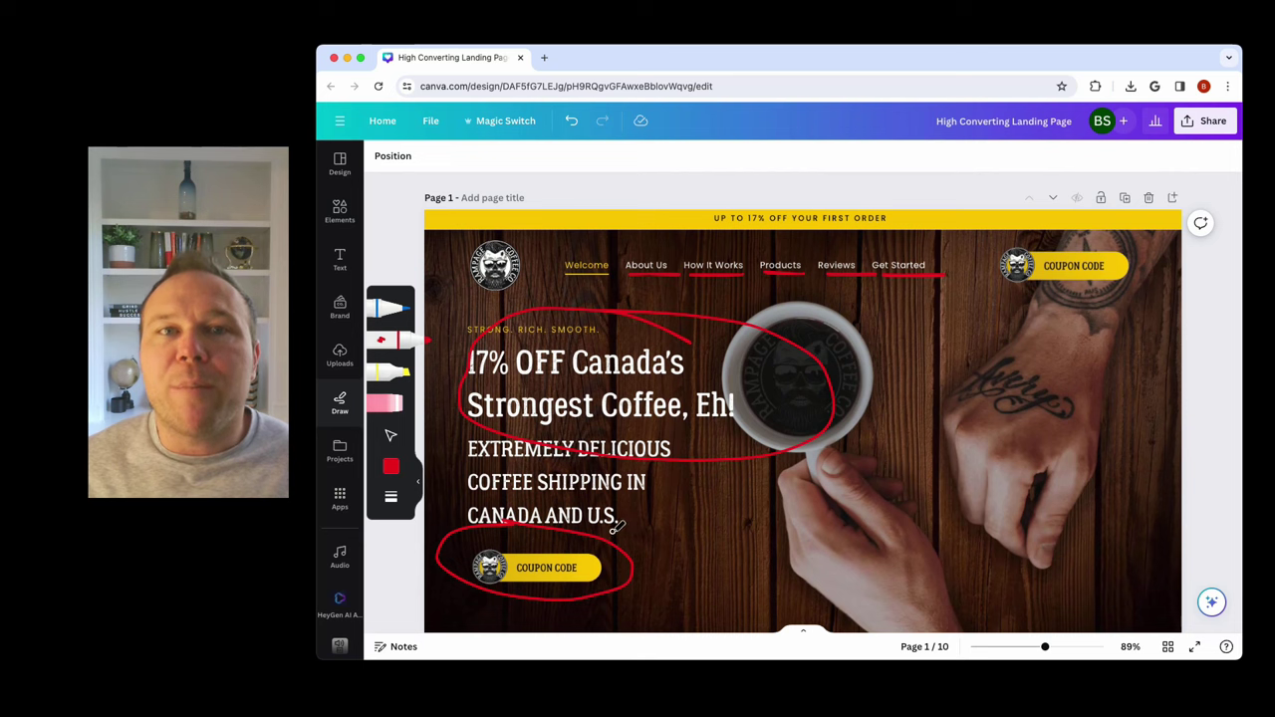
On Page 2, circle the Scenario 1 social icons and tick the Landing Page block in red.
{"action": "scroll", "coordinate": [847, 516], "scroll_direction": "down", "scroll_amount": 10}
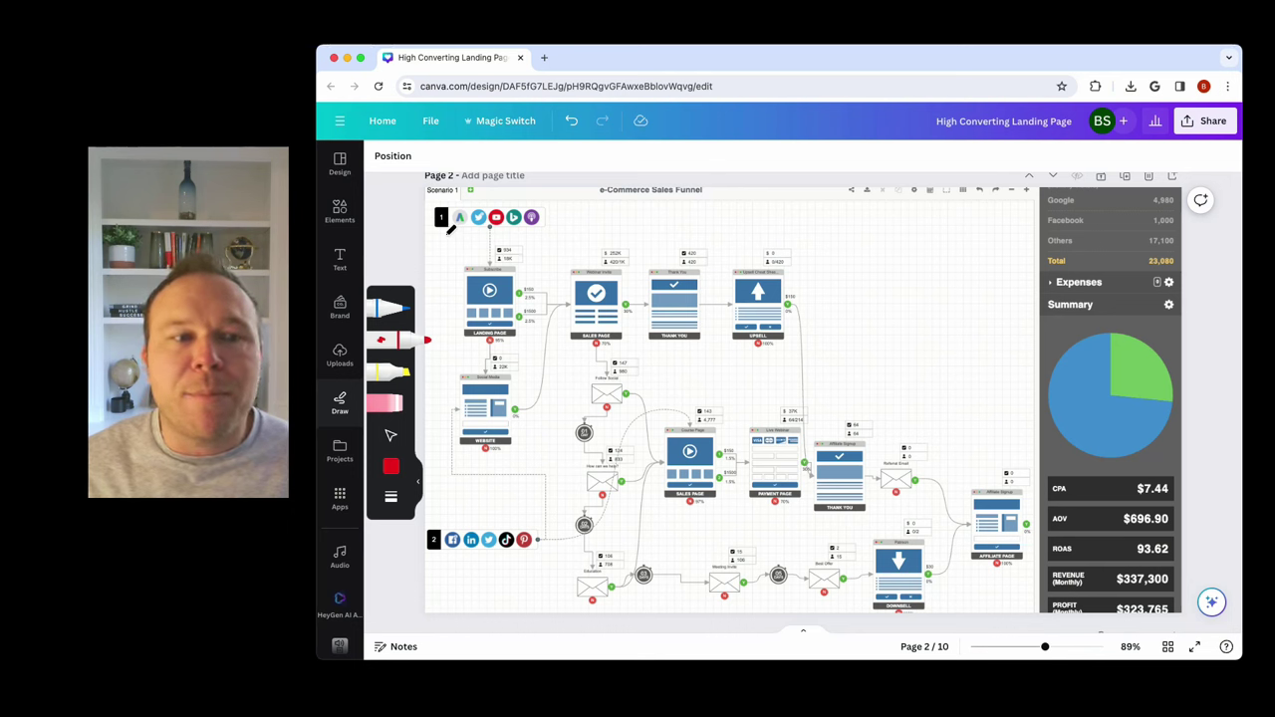
{"action": "mouse_move", "coordinate": [485, 197]}
{"action": "left_mouse_down"}
{"action": "mouse_move", "coordinate": [428, 205]}
{"action": "mouse_move", "coordinate": [488, 241]}
{"action": "mouse_move", "coordinate": [563, 245]}
{"action": "mouse_move", "coordinate": [535, 203]}
{"action": "mouse_move", "coordinate": [478, 192]}
{"action": "left_mouse_up"}
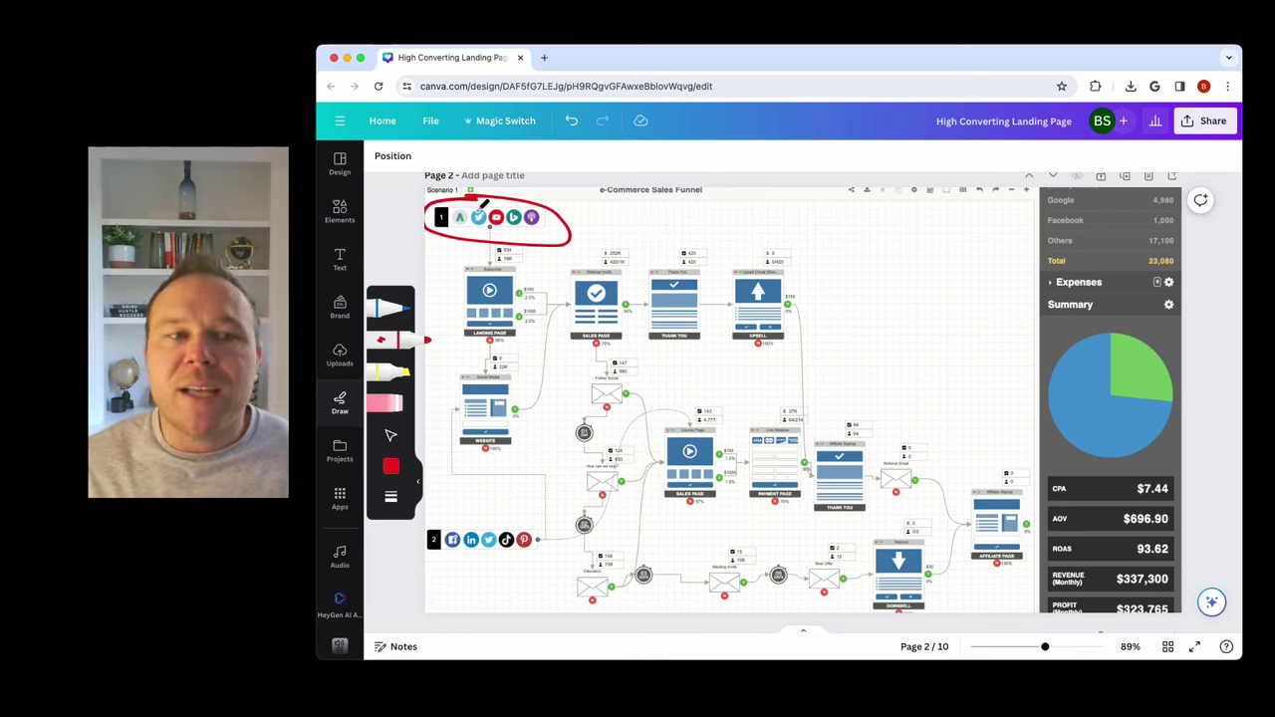
{"action": "mouse_move", "coordinate": [479, 297]}
{"action": "left_mouse_down"}
{"action": "mouse_move", "coordinate": [490, 311]}
{"action": "mouse_move", "coordinate": [536, 280]}
{"action": "left_mouse_up"}
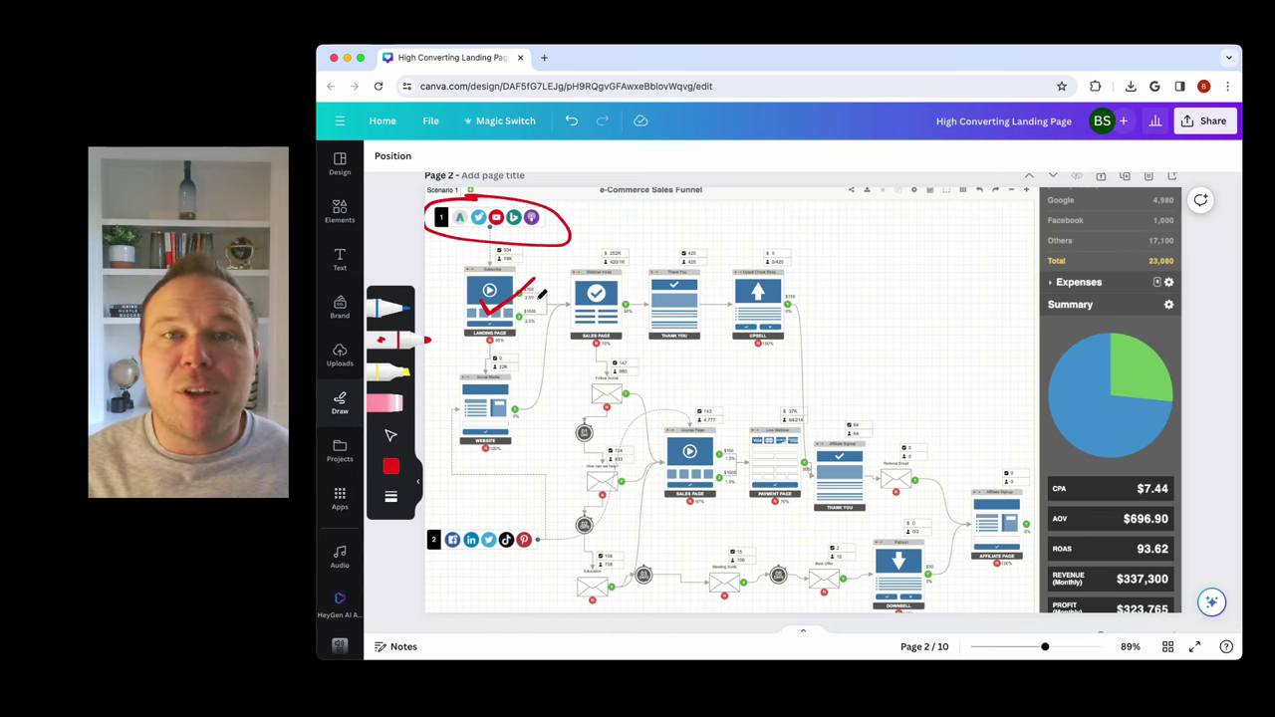
Trace the lower funnel path with a red freehand line.
{"action": "scroll", "coordinate": [765, 259], "scroll_direction": "down", "scroll_amount": 10}
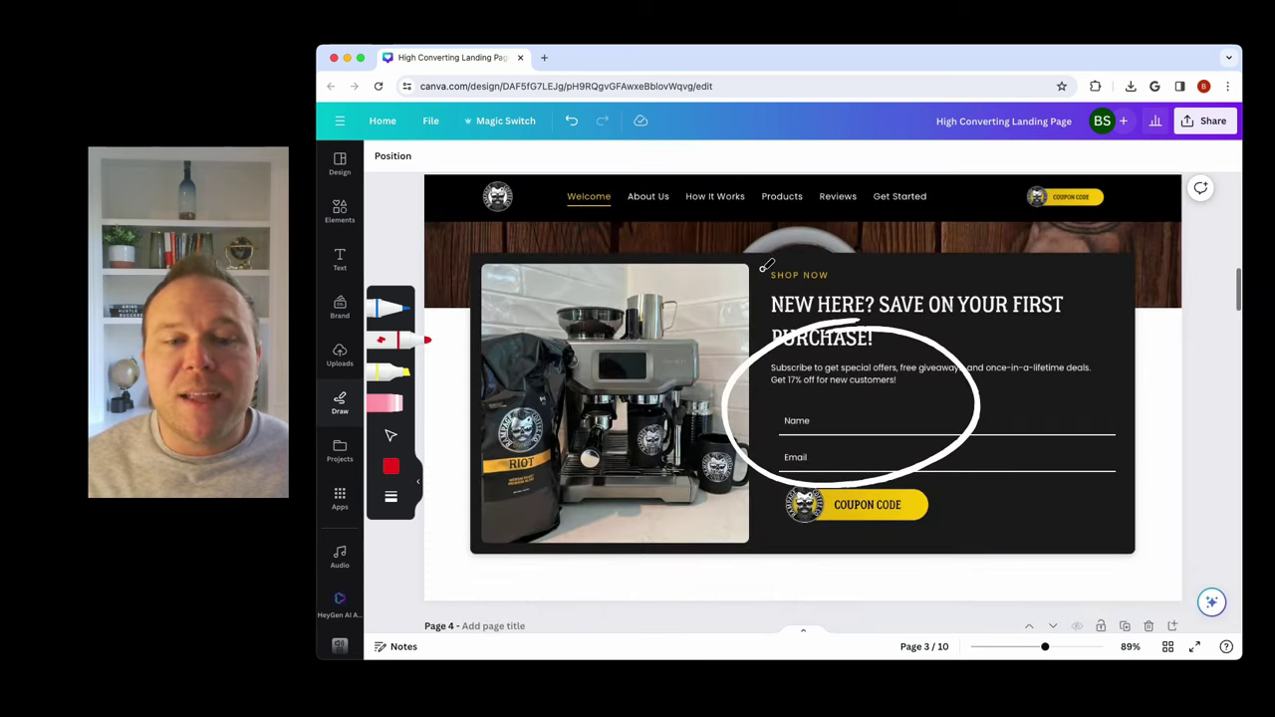
{"action": "scroll", "coordinate": [768, 263], "scroll_direction": "up", "scroll_amount": 6}
{"action": "scroll", "coordinate": [768, 263], "scroll_direction": "down", "scroll_amount": 10}
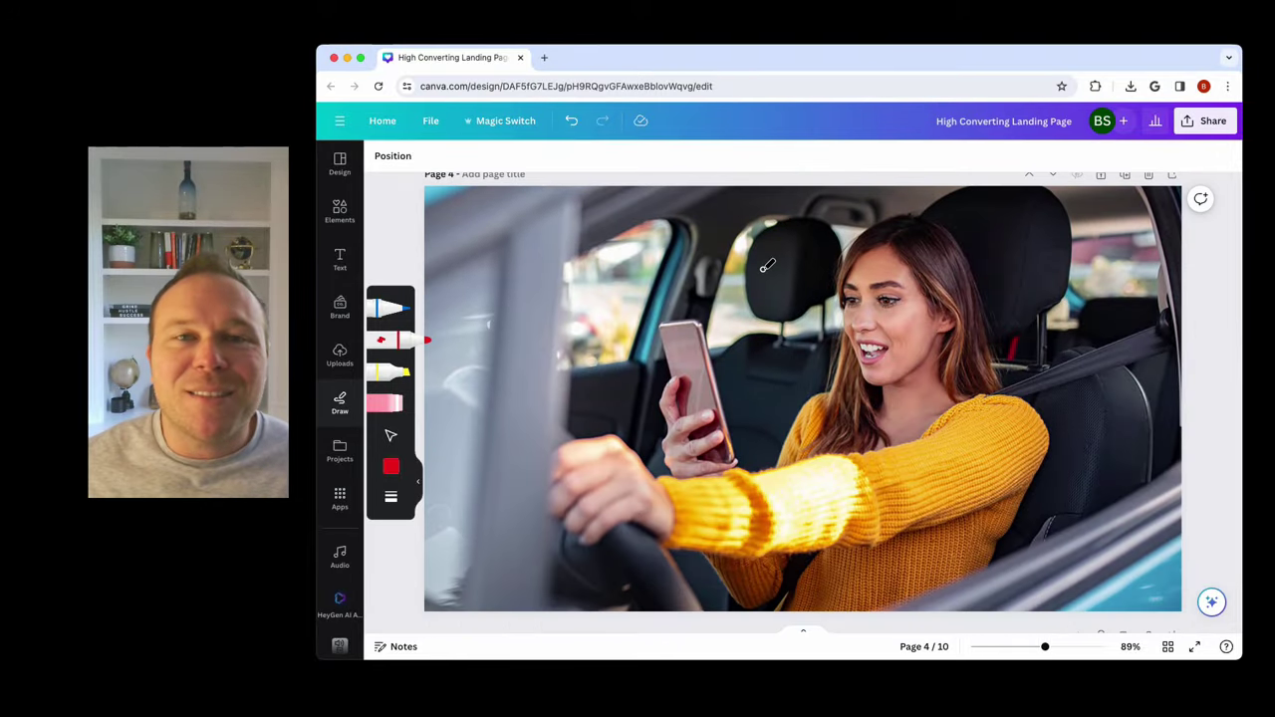
{"action": "scroll", "coordinate": [767, 265], "scroll_direction": "up", "scroll_amount": 10}
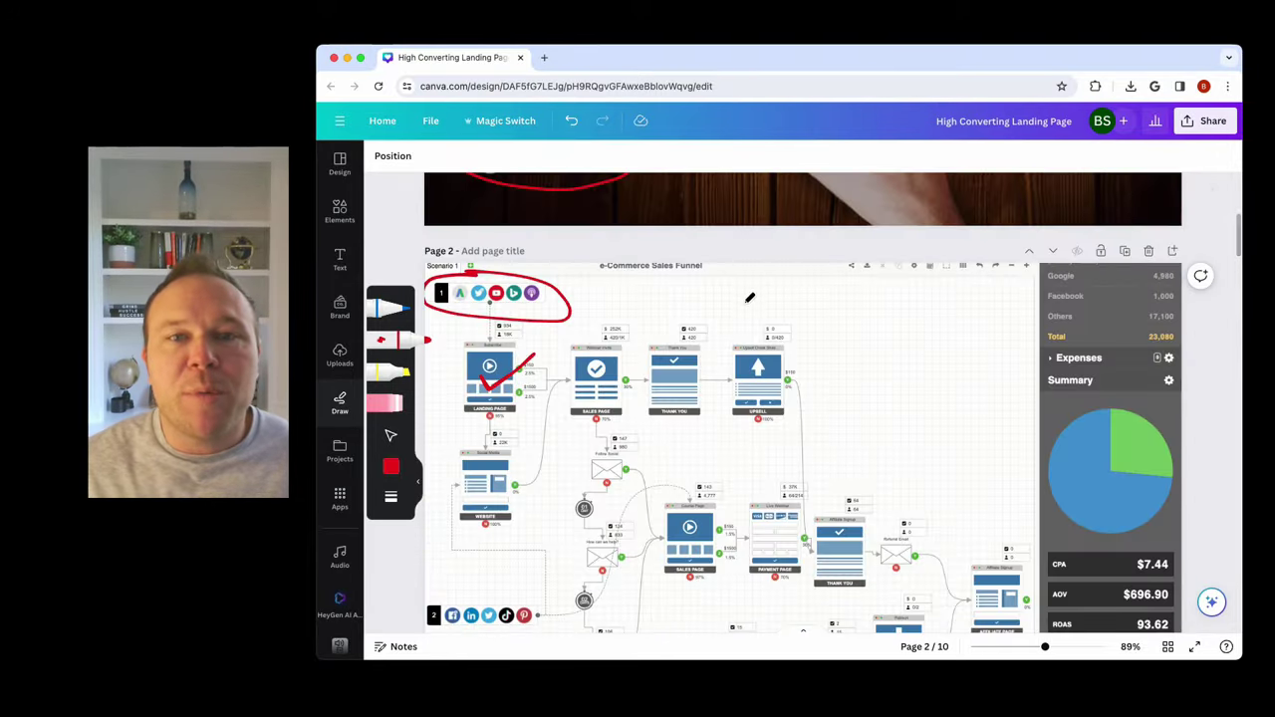
{"action": "scroll", "coordinate": [750, 297], "scroll_direction": "down", "scroll_amount": 2}
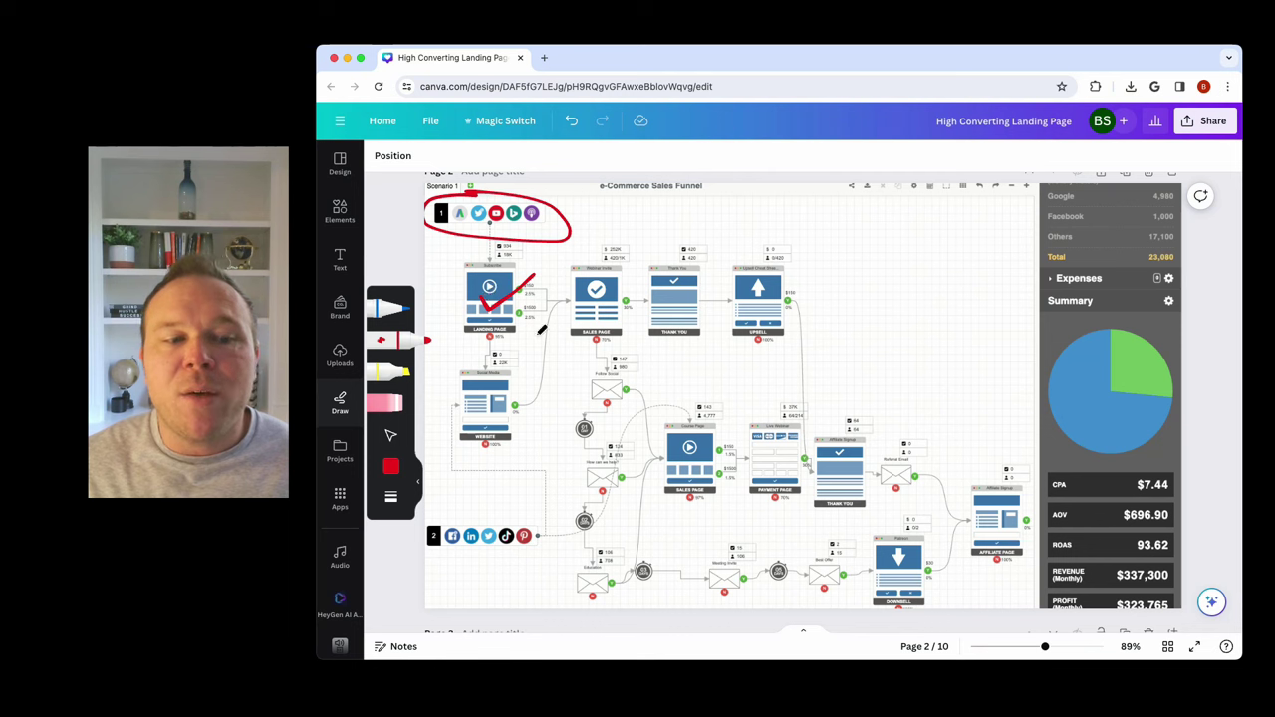
{"action": "mouse_move", "coordinate": [580, 365]}
{"action": "left_mouse_down"}
{"action": "mouse_move", "coordinate": [570, 569]}
{"action": "mouse_move", "coordinate": [842, 570]}
{"action": "left_mouse_up"}
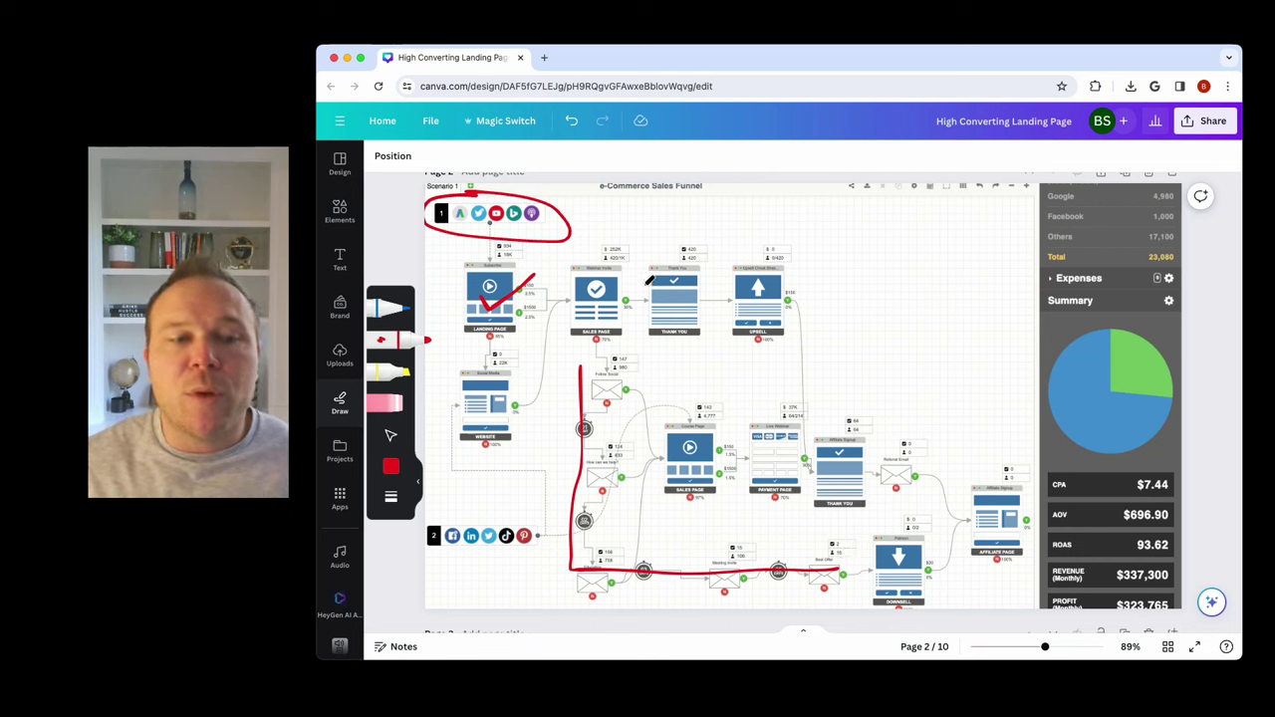
Circle and tick the Sales Page, finish the Landing Page tick, and add an arrow below.
{"action": "mouse_move", "coordinate": [613, 257]}
{"action": "left_mouse_down"}
{"action": "mouse_move", "coordinate": [560, 319]}
{"action": "mouse_move", "coordinate": [655, 311]}
{"action": "mouse_move", "coordinate": [588, 255]}
{"action": "left_mouse_up"}
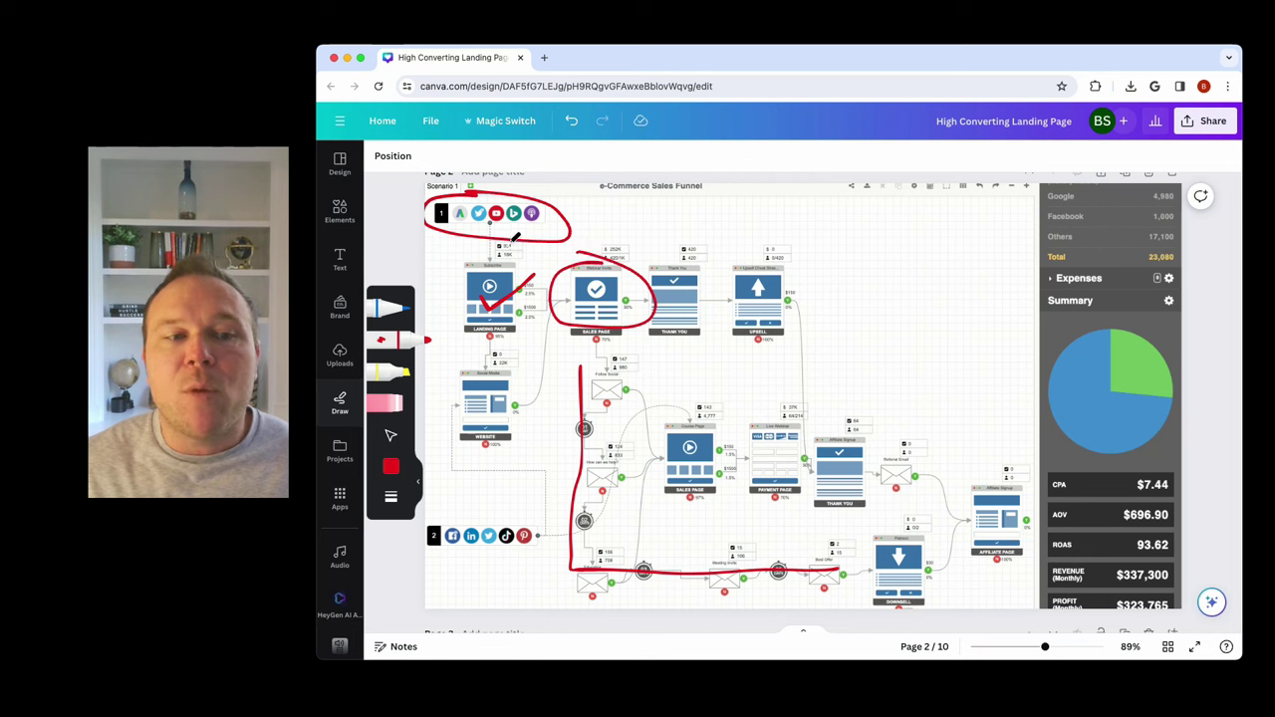
{"action": "left_click_drag", "start_coordinate": [495, 302], "coordinate": [497, 301]}
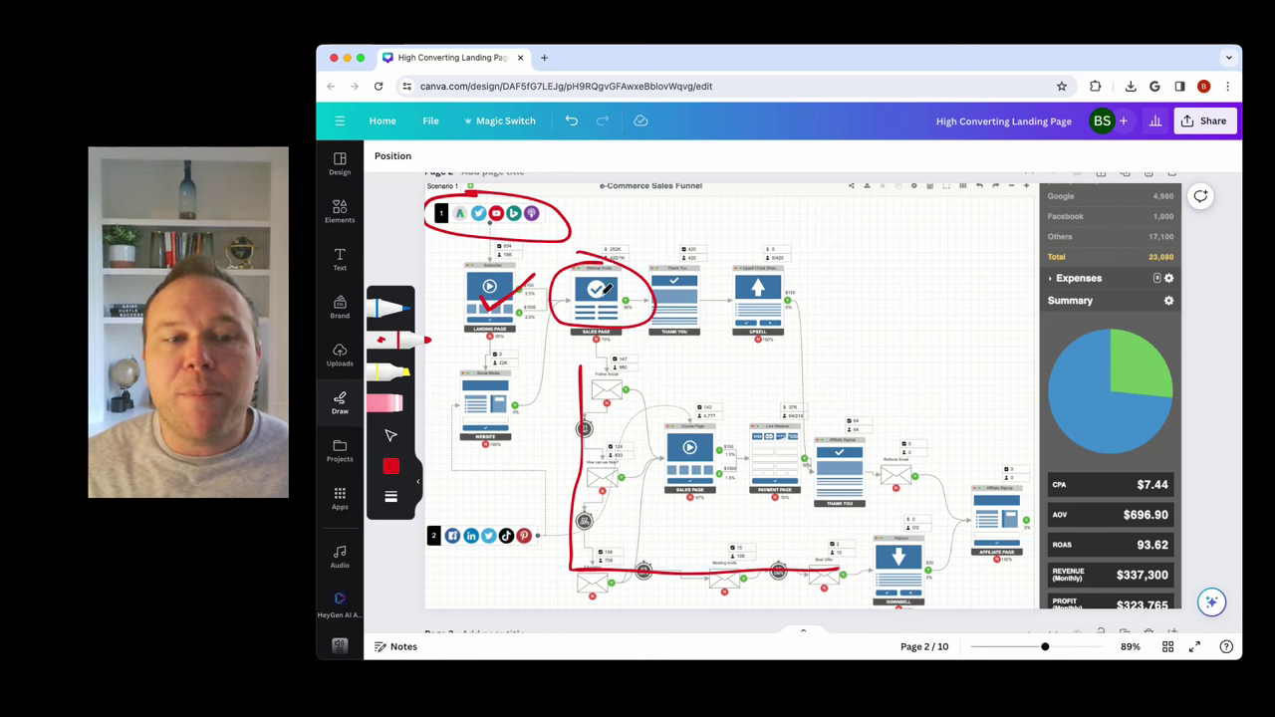
{"action": "mouse_move", "coordinate": [588, 286]}
{"action": "left_mouse_down"}
{"action": "mouse_move", "coordinate": [596, 299]}
{"action": "mouse_move", "coordinate": [636, 261]}
{"action": "left_mouse_up"}
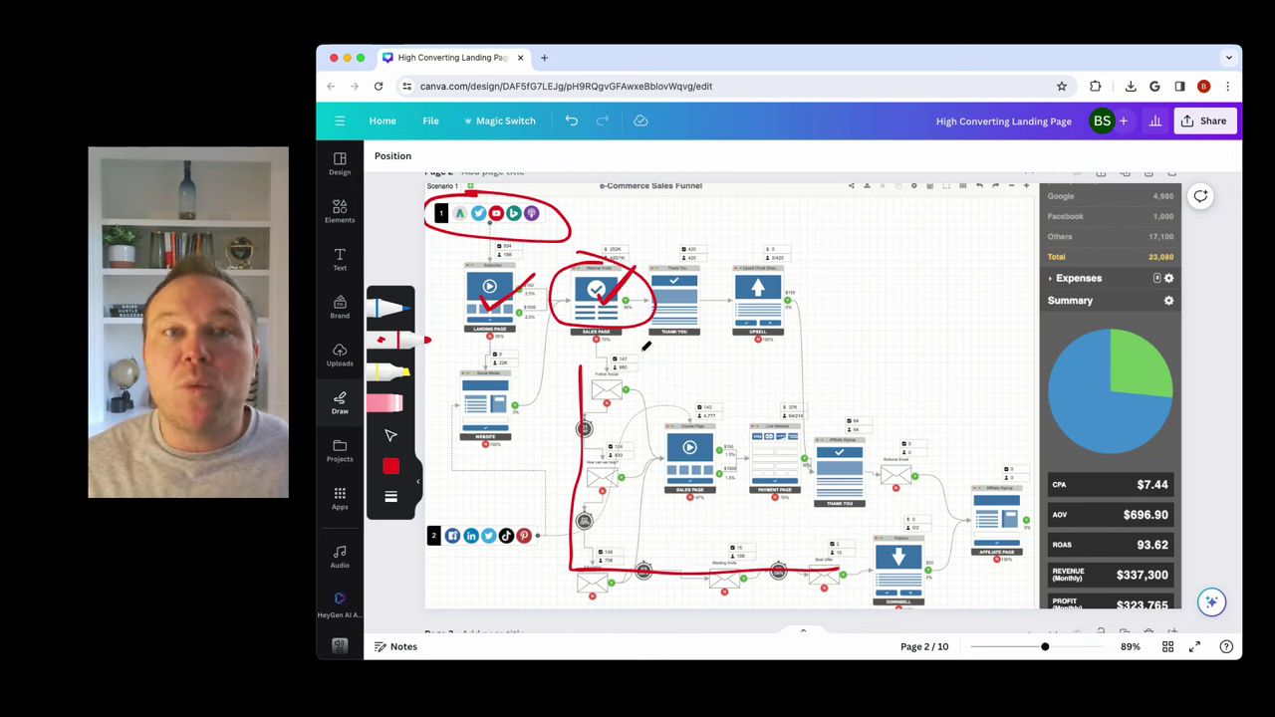
{"action": "mouse_move", "coordinate": [600, 365]}
{"action": "left_mouse_down"}
{"action": "mouse_move", "coordinate": [643, 363]}
{"action": "mouse_move", "coordinate": [606, 394]}
{"action": "mouse_move", "coordinate": [591, 364]}
{"action": "mouse_move", "coordinate": [642, 366]}
{"action": "left_mouse_up"}
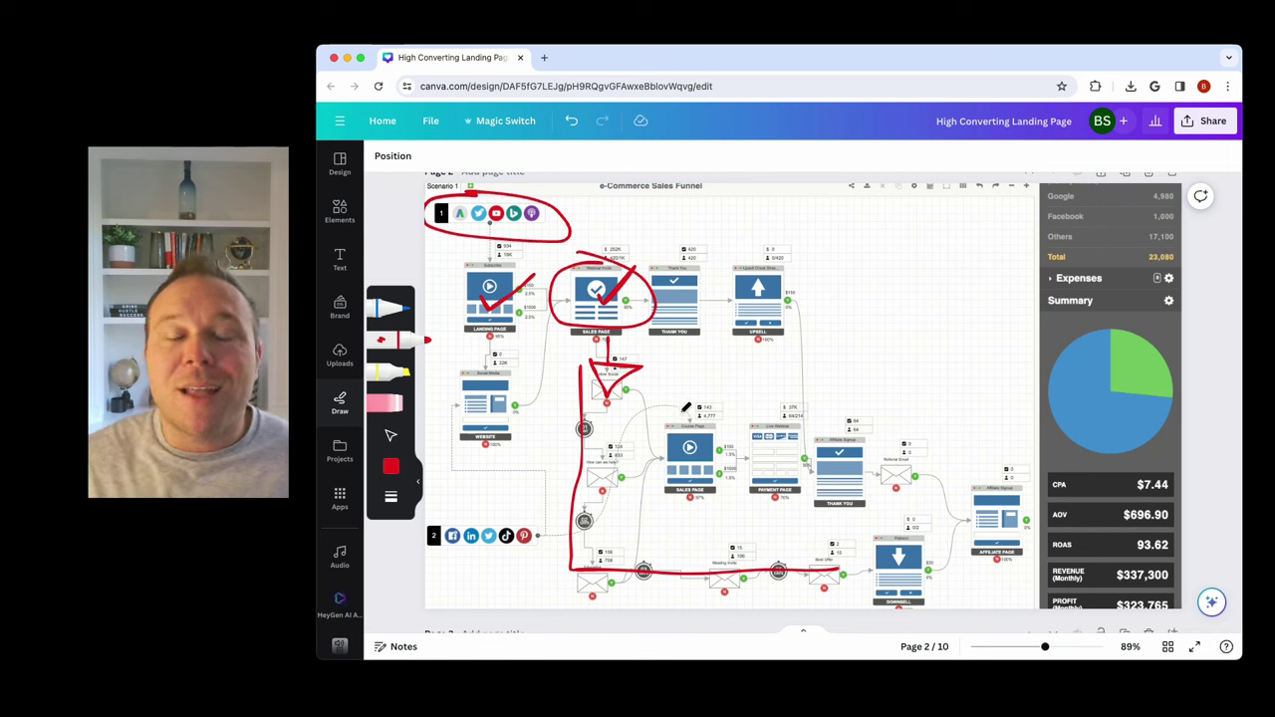
Draw a red check mark beside the Name field of the Page 3 sign-up form.
{"action": "scroll", "coordinate": [728, 415], "scroll_direction": "down", "scroll_amount": 5}
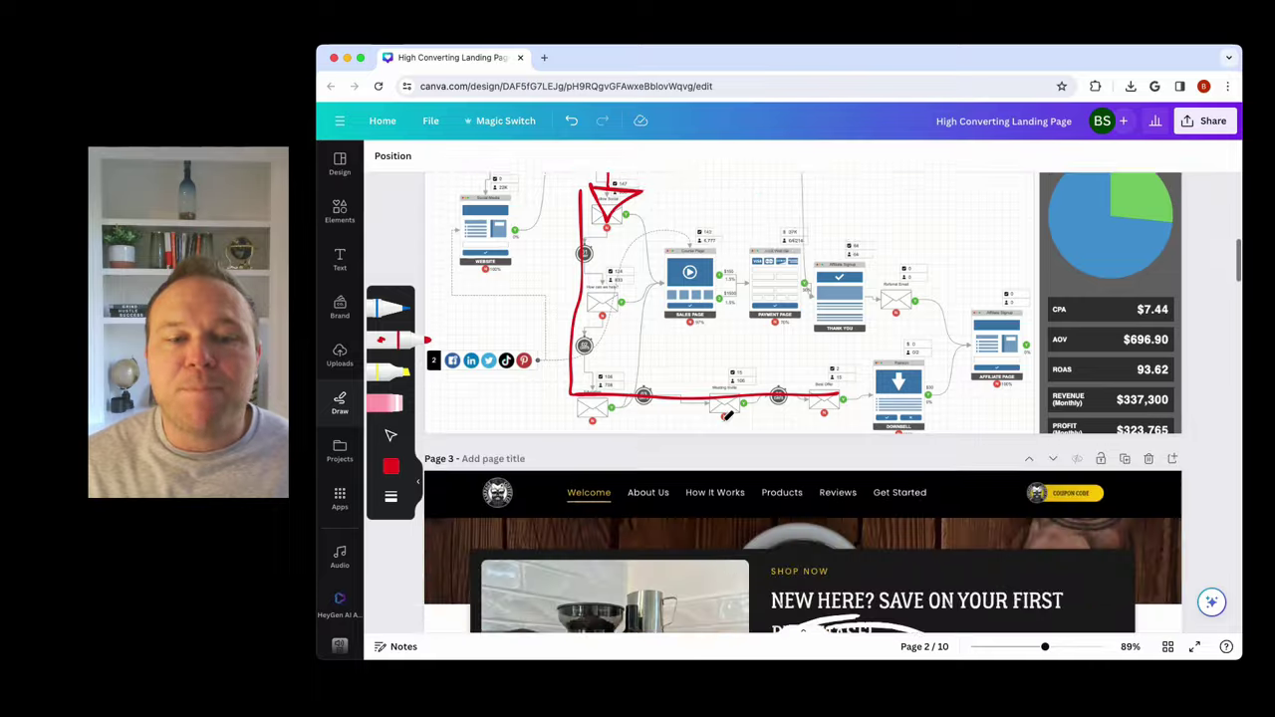
{"action": "scroll", "coordinate": [728, 416], "scroll_direction": "down", "scroll_amount": 1}
{"action": "scroll", "coordinate": [729, 415], "scroll_direction": "up", "scroll_amount": 1}
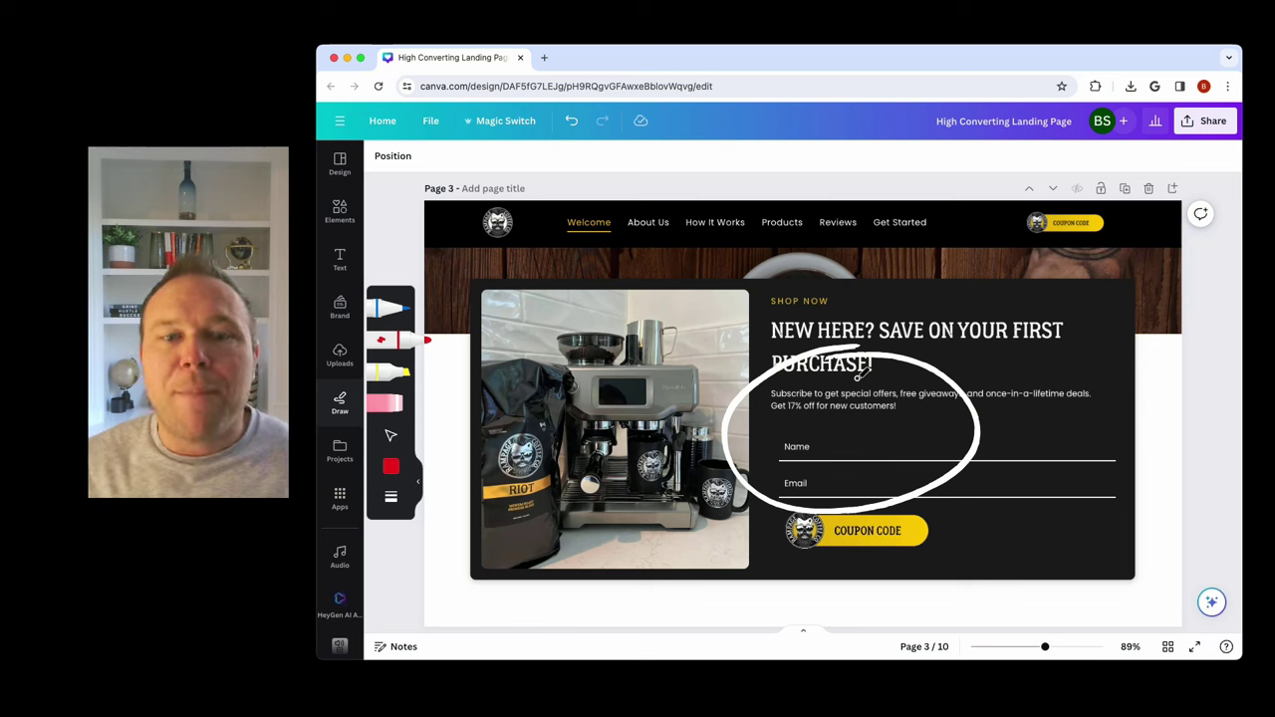
{"action": "left_click_drag", "start_coordinate": [859, 439], "coordinate": [917, 392]}
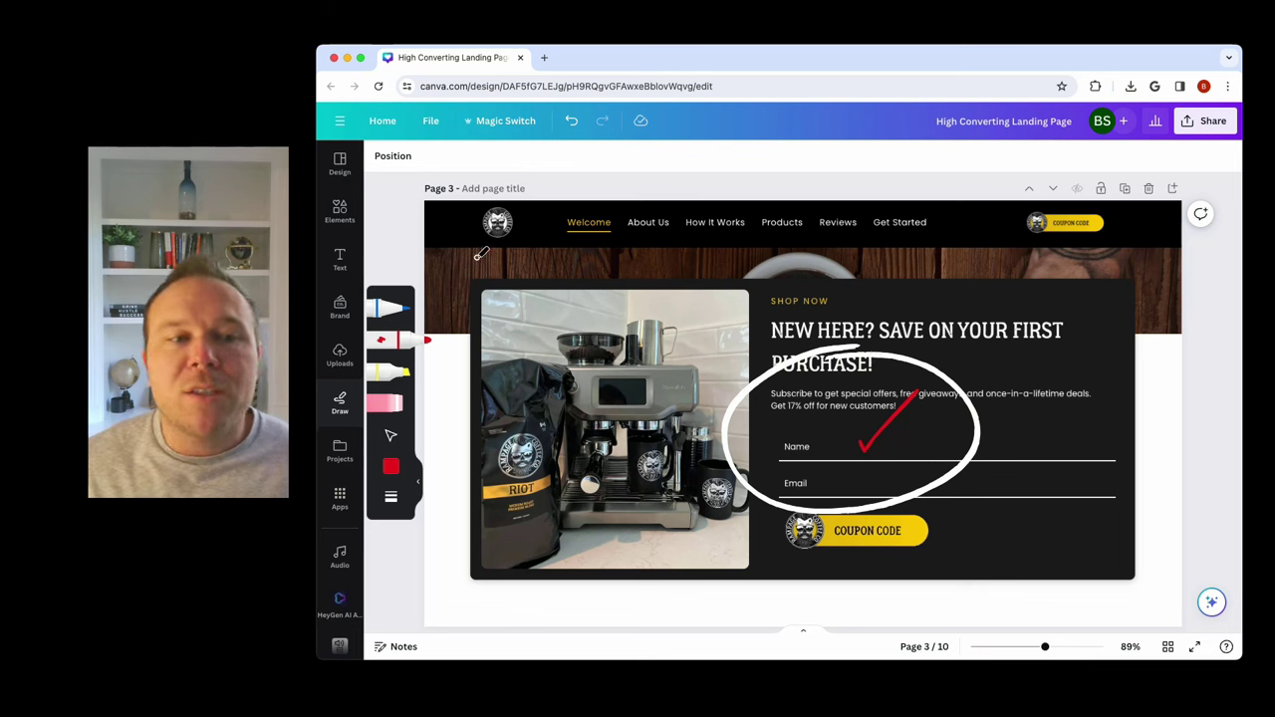
Scroll up to Page 1, then down past Page 3 to the Page 4 car photo.
{"action": "scroll", "coordinate": [481, 254], "scroll_direction": "up", "scroll_amount": 10}
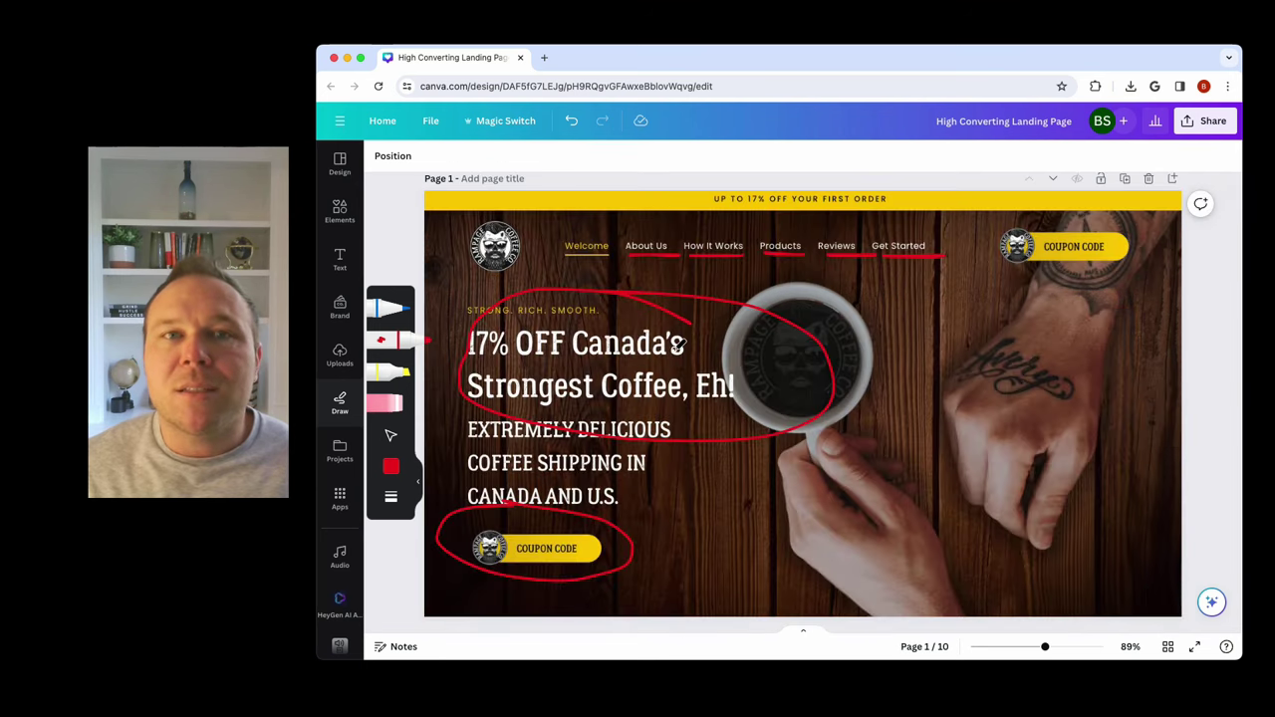
{"action": "scroll", "coordinate": [810, 375], "scroll_direction": "down", "scroll_amount": 10}
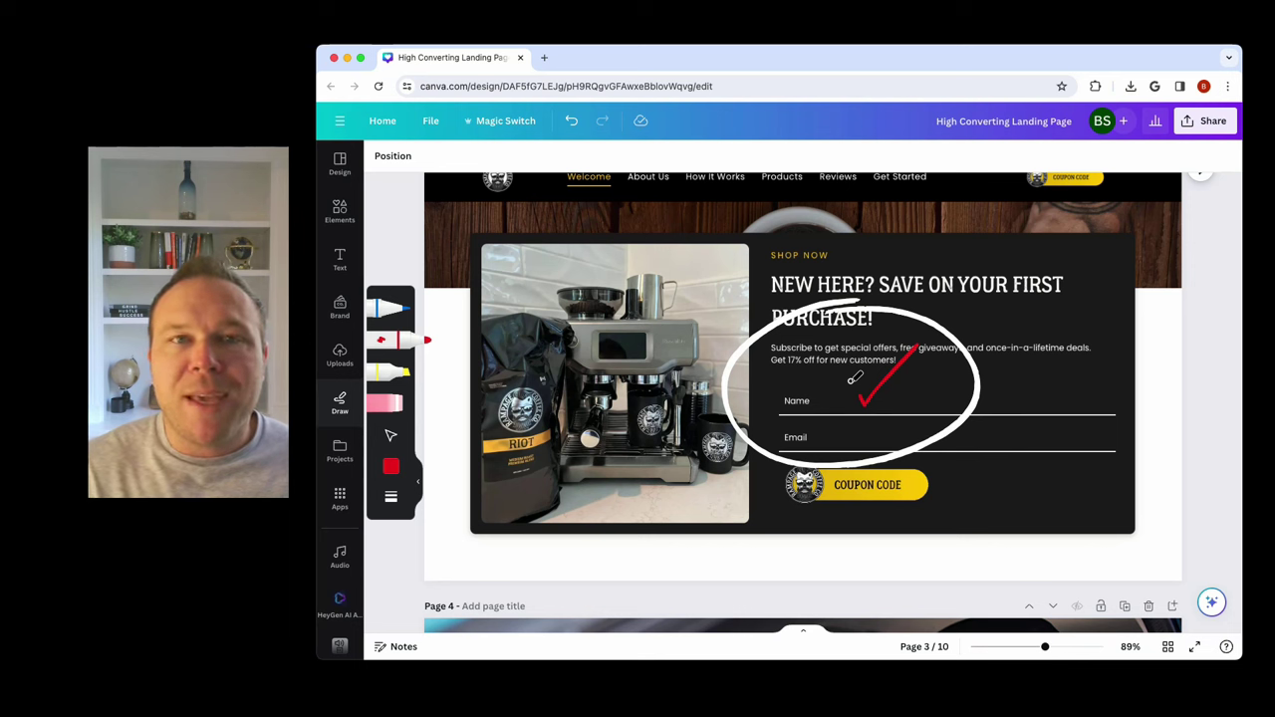
{"action": "scroll", "coordinate": [842, 372], "scroll_direction": "down", "scroll_amount": 5}
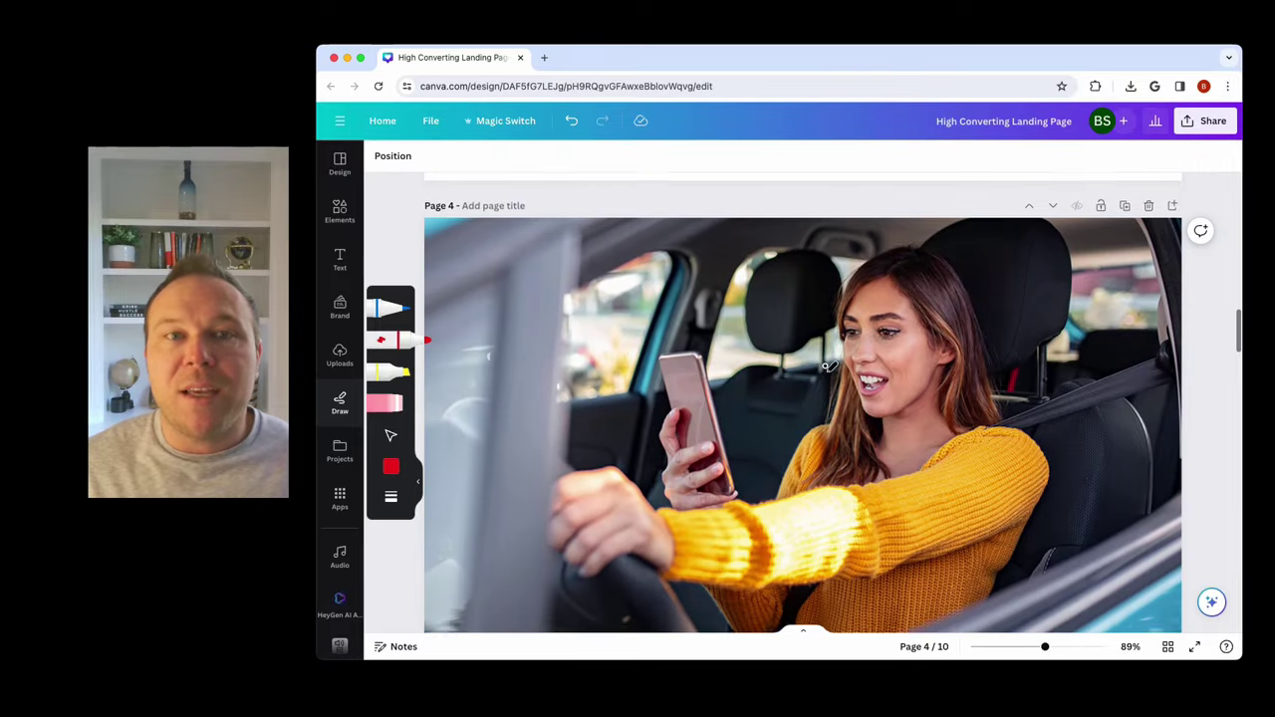
{"action": "scroll", "coordinate": [827, 367], "scroll_direction": "down", "scroll_amount": 1}
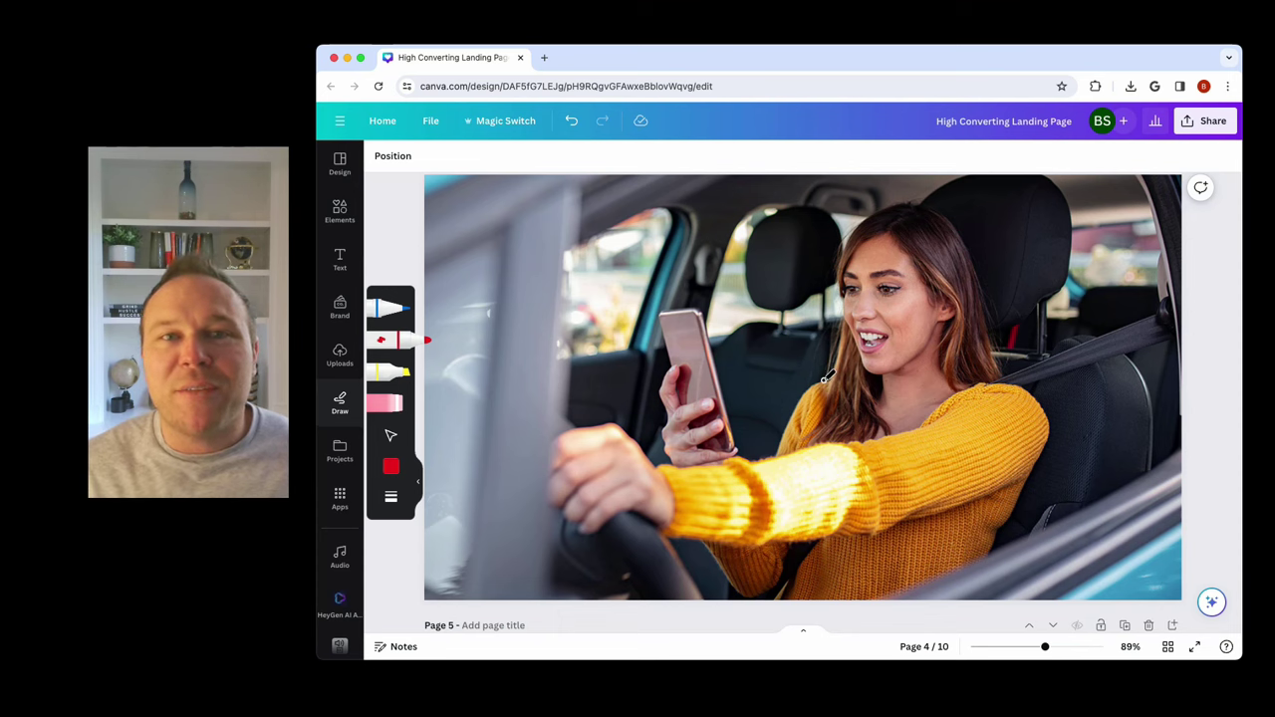
Circle the three people in the Page 5 roastery photo in red.
{"action": "scroll", "coordinate": [829, 369], "scroll_direction": "down", "scroll_amount": 5}
{"action": "scroll", "coordinate": [829, 375], "scroll_direction": "down", "scroll_amount": 5}
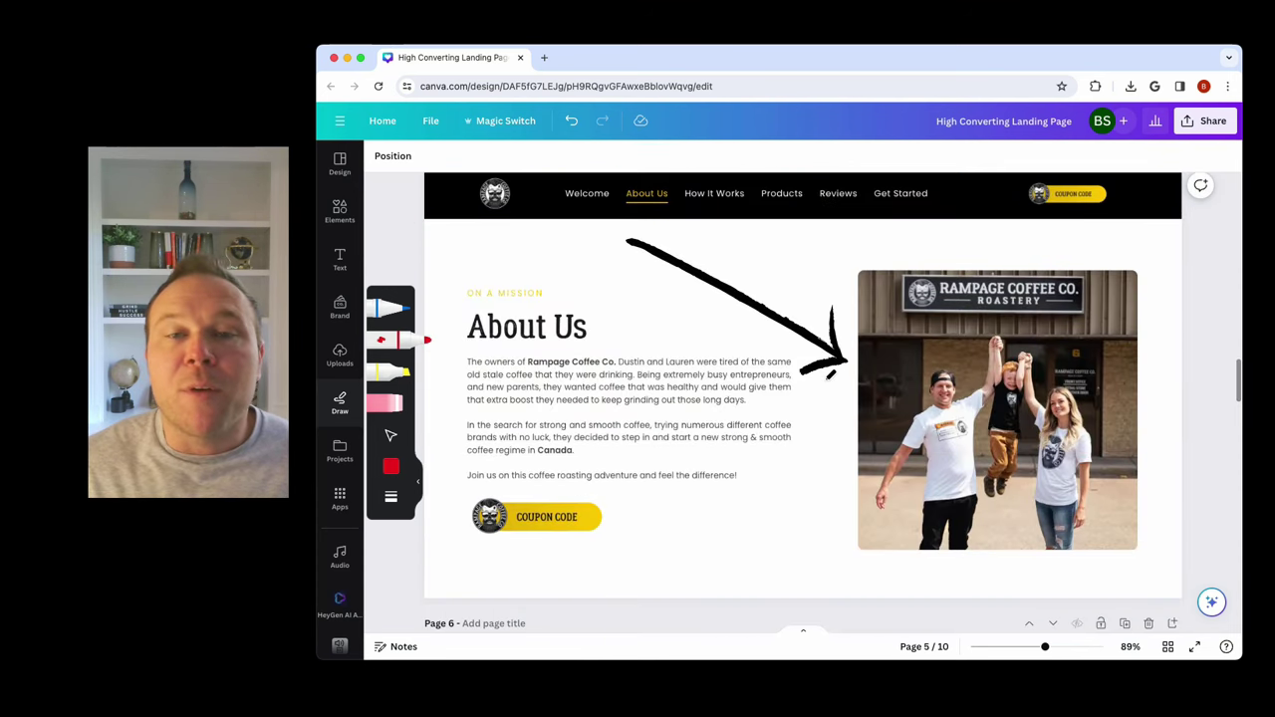
{"action": "scroll", "coordinate": [834, 374], "scroll_direction": "up", "scroll_amount": 1}
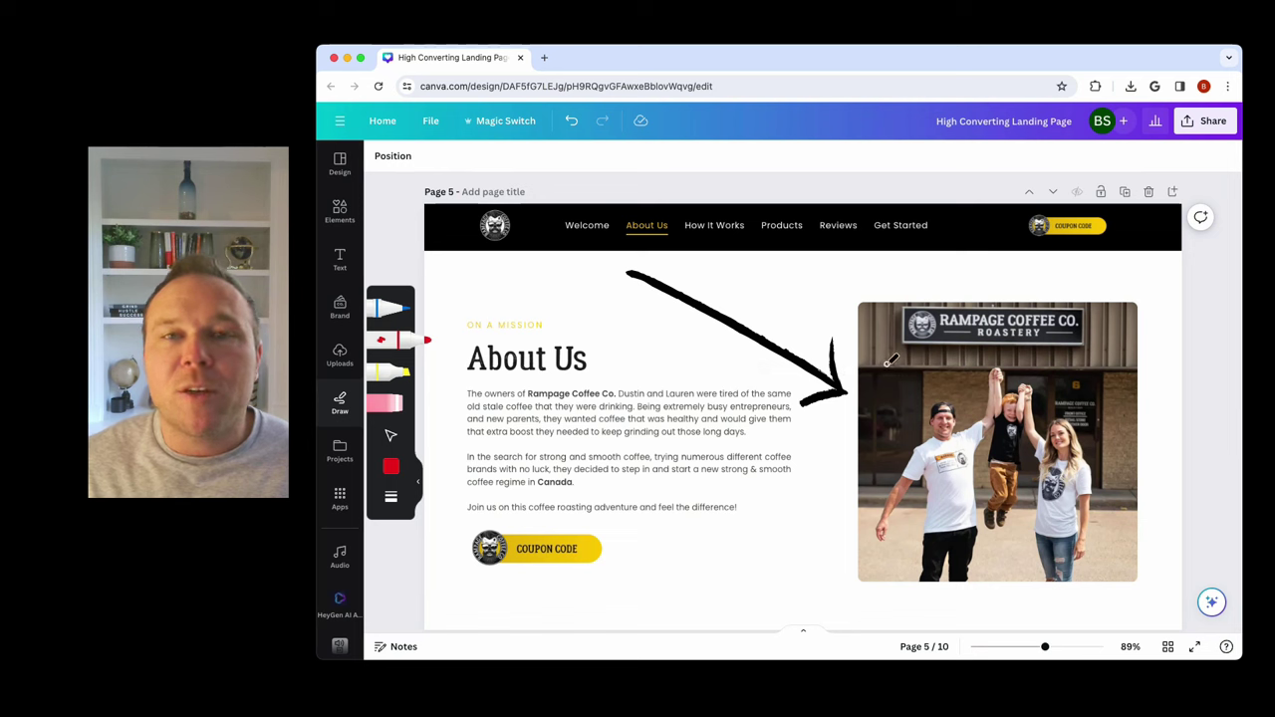
{"action": "mouse_move", "coordinate": [993, 343]}
{"action": "left_mouse_down"}
{"action": "mouse_move", "coordinate": [924, 358]}
{"action": "mouse_move", "coordinate": [879, 436]}
{"action": "mouse_move", "coordinate": [1017, 533]}
{"action": "mouse_move", "coordinate": [1112, 474]}
{"action": "mouse_move", "coordinate": [1004, 339]}
{"action": "left_mouse_up"}
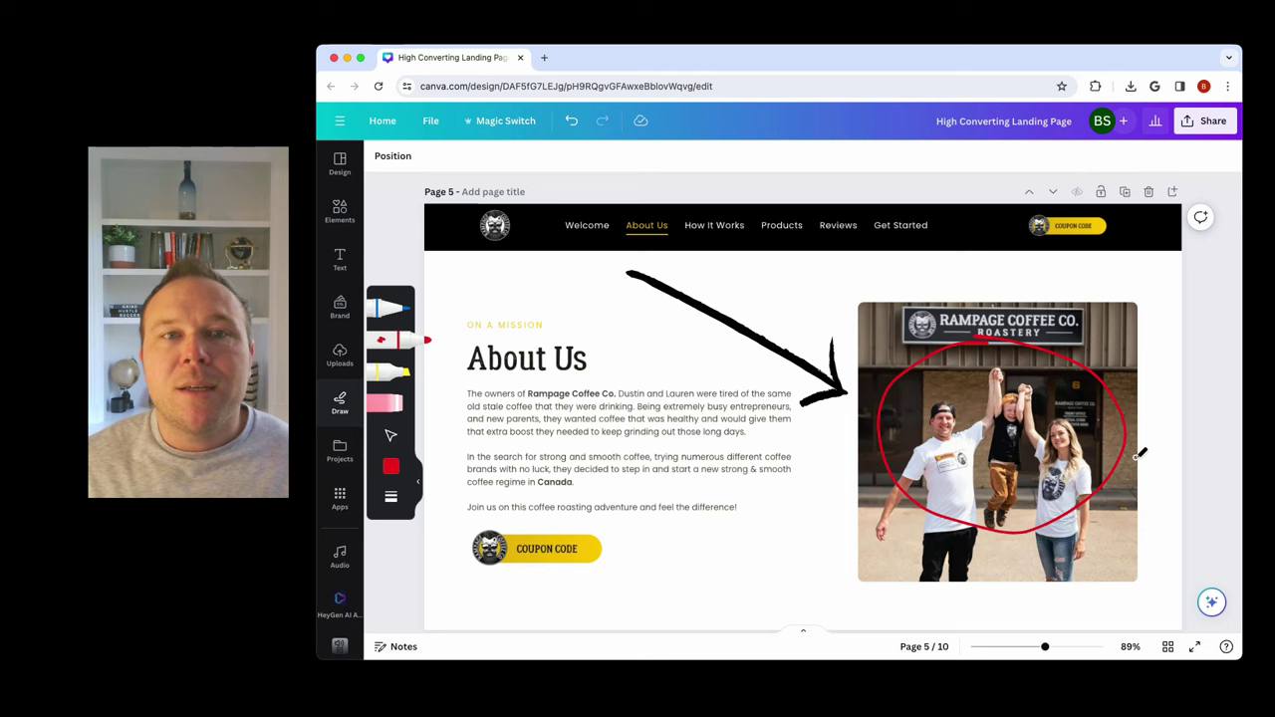
Underline the 'extra boost' sentence in red.
{"action": "left_click_drag", "start_coordinate": [484, 440], "coordinate": [628, 445]}
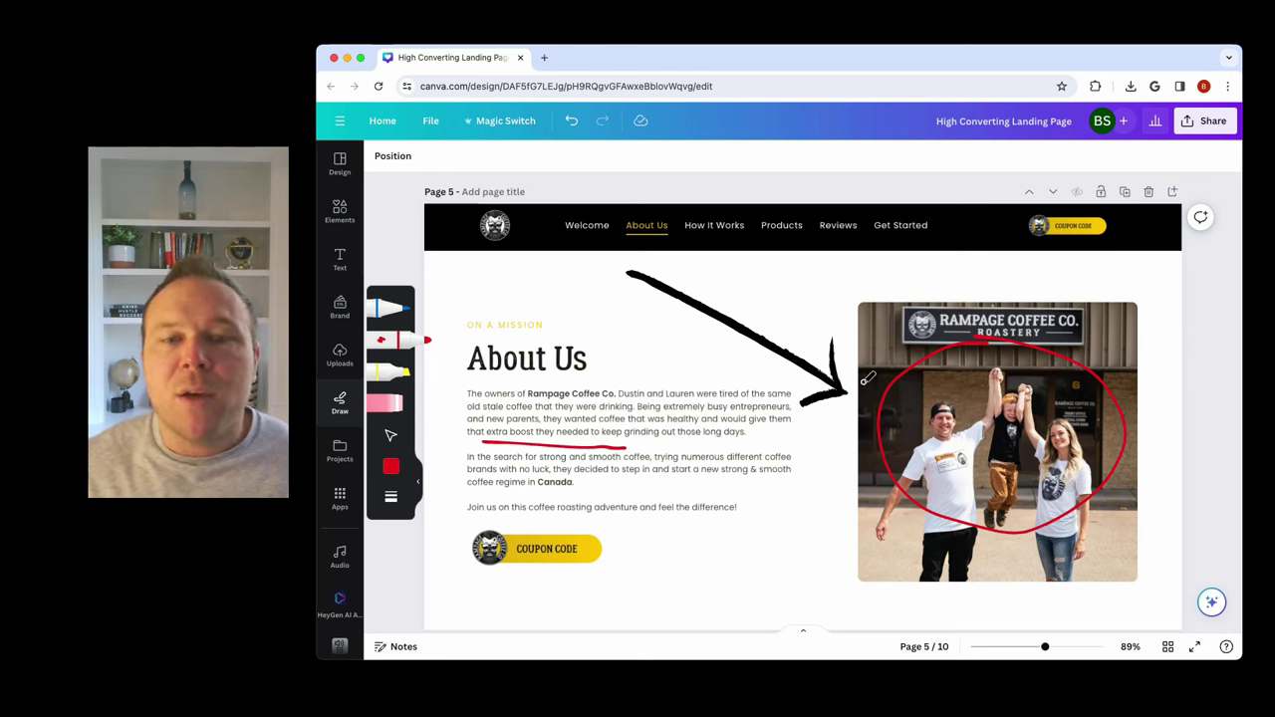
{"action": "scroll", "coordinate": [849, 397], "scroll_direction": "down", "scroll_amount": 3}
{"action": "scroll", "coordinate": [849, 398], "scroll_direction": "down", "scroll_amount": 5}
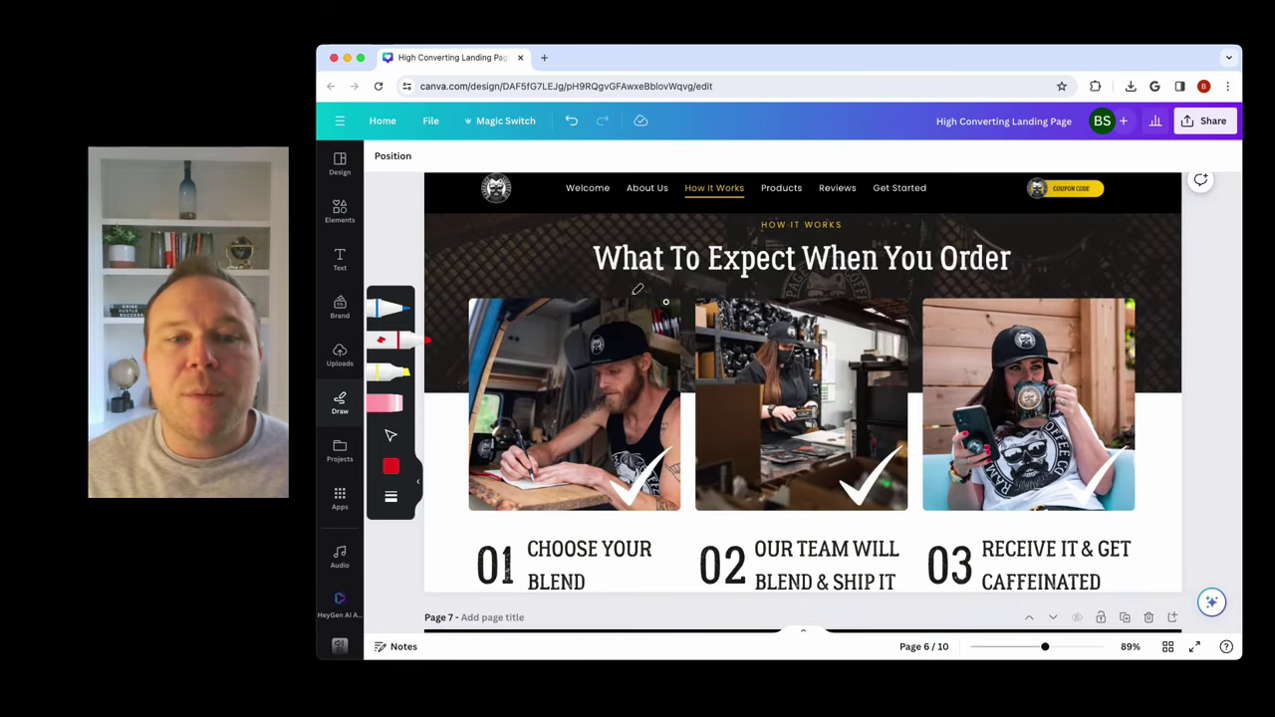
Underline 'What To Expect When You Order' in red and tick each of the three steps.
{"action": "left_click_drag", "start_coordinate": [598, 280], "coordinate": [1012, 282]}
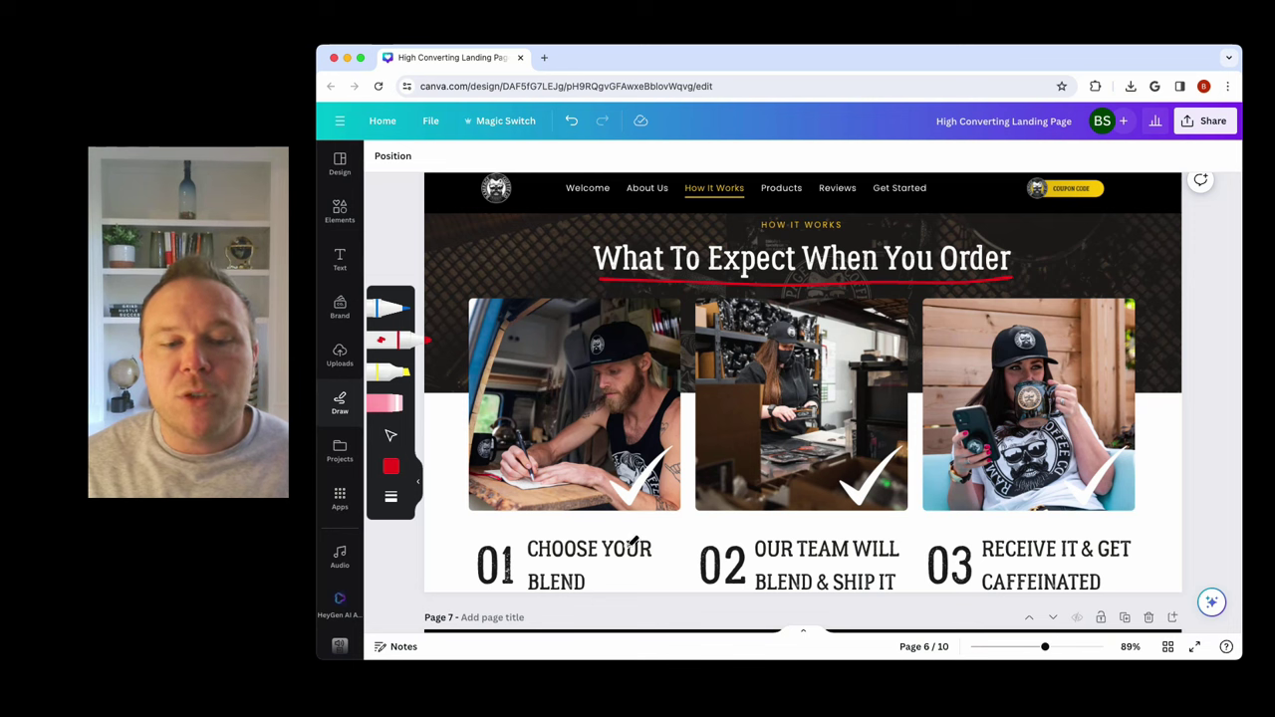
{"action": "left_click_drag", "start_coordinate": [624, 543], "coordinate": [737, 485]}
{"action": "left_click_drag", "start_coordinate": [825, 526], "coordinate": [943, 475]}
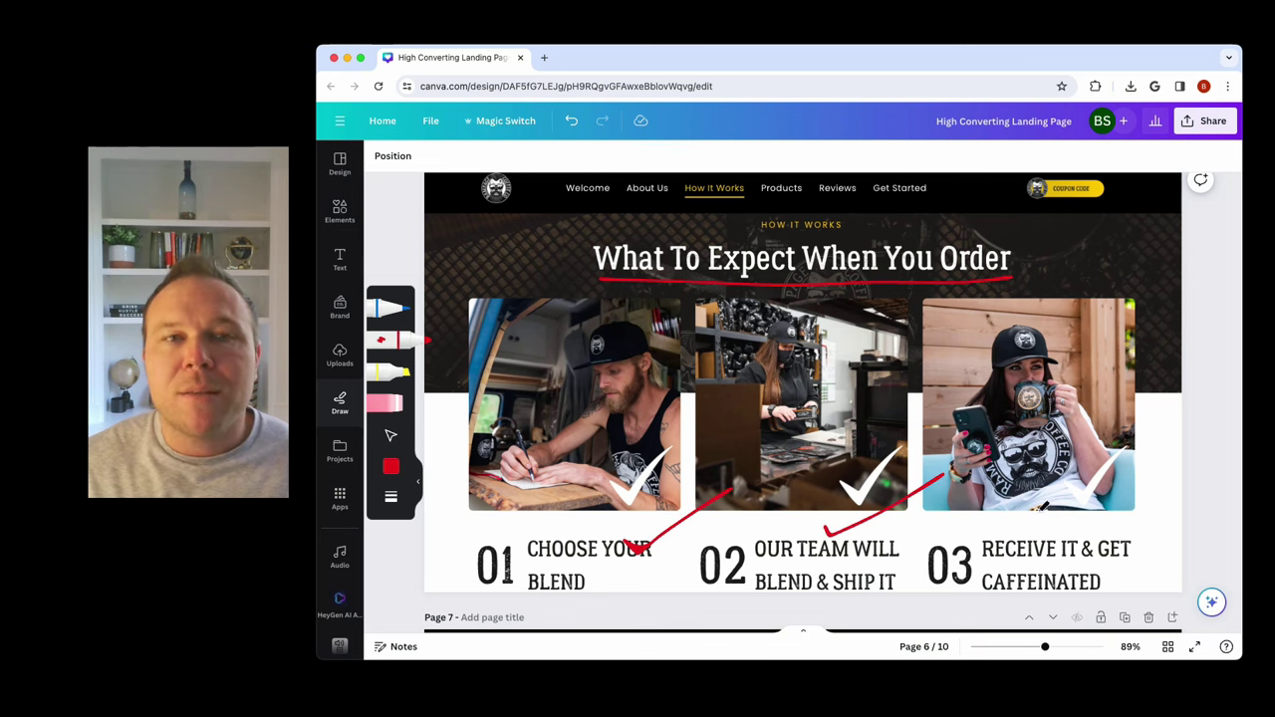
{"action": "left_click_drag", "start_coordinate": [1044, 532], "coordinate": [1176, 430]}
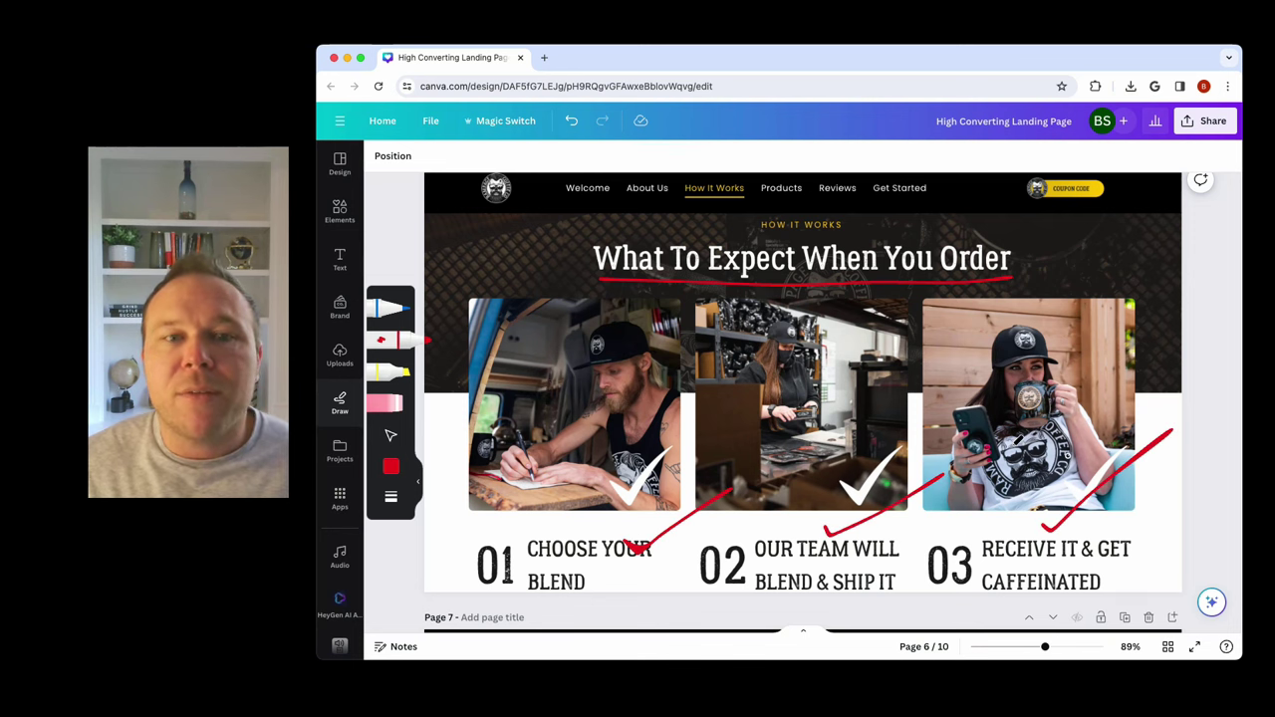
{"action": "scroll", "coordinate": [894, 424], "scroll_direction": "up", "scroll_amount": 1}
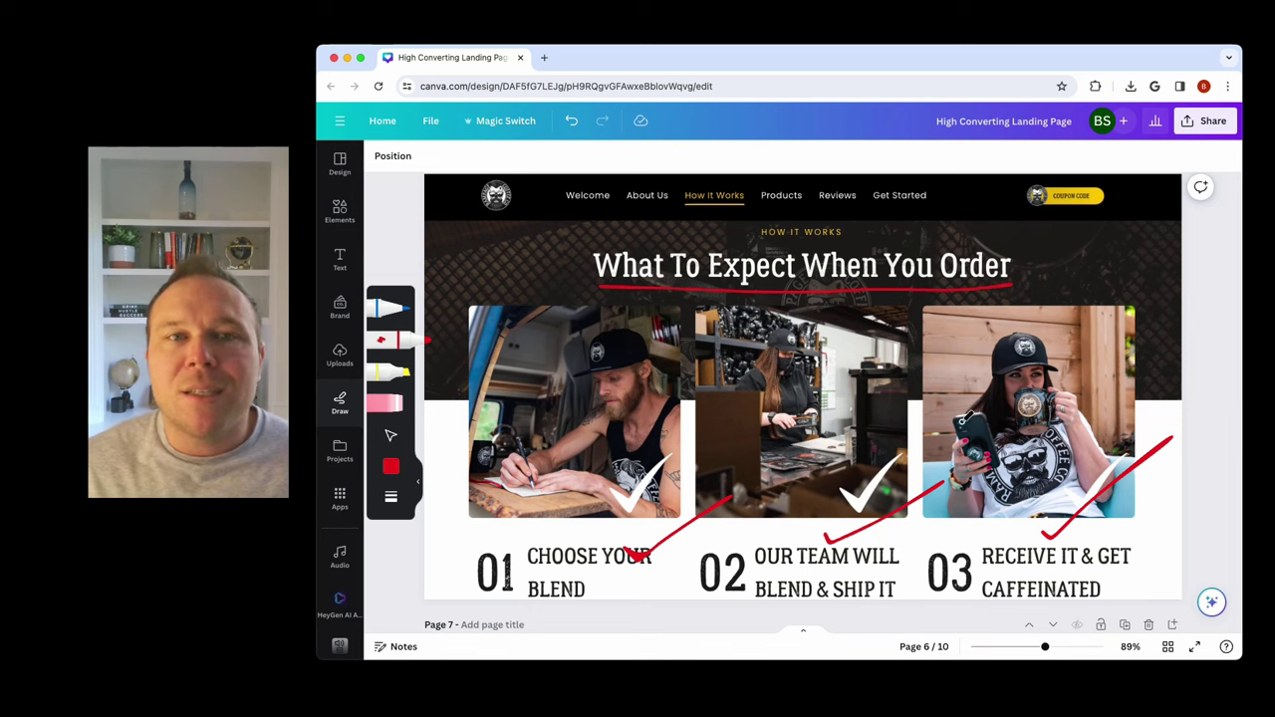
{"action": "scroll", "coordinate": [965, 418], "scroll_direction": "down", "scroll_amount": 5}
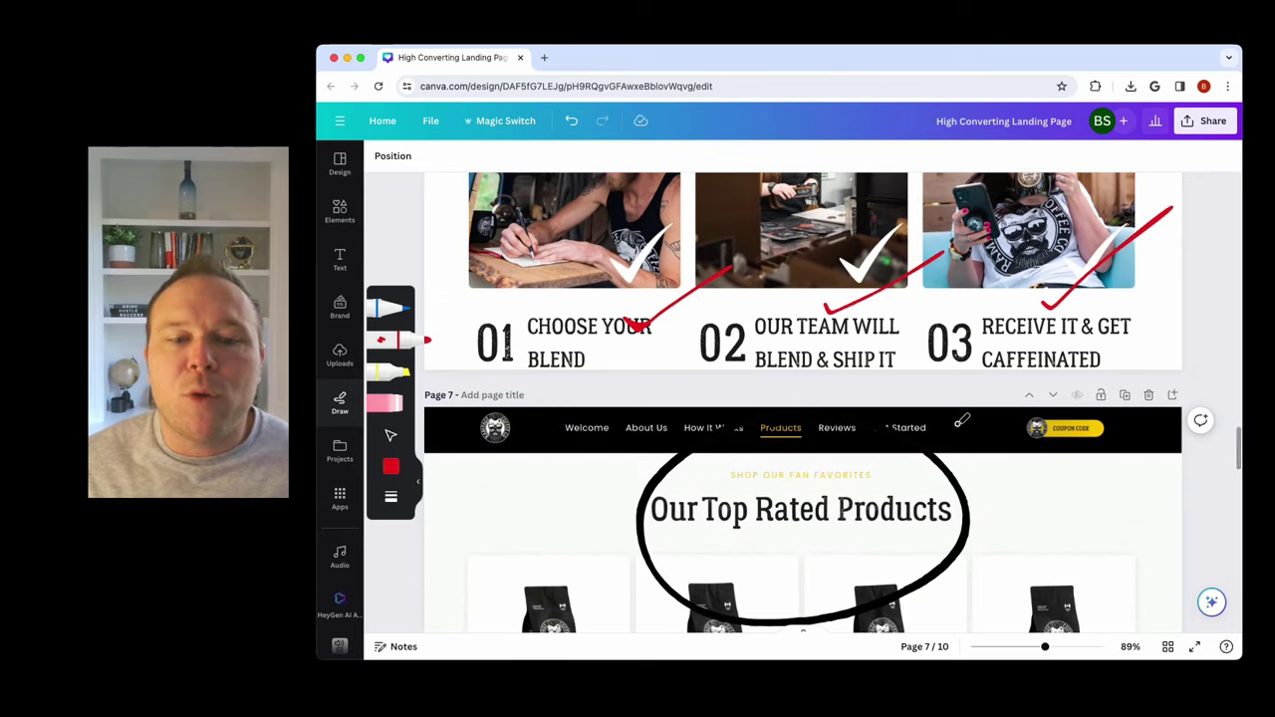
Underline the FULL FORCE and C-4 Coupon Code buttons on Page 7 in red.
{"action": "scroll", "coordinate": [961, 419], "scroll_direction": "down", "scroll_amount": 3}
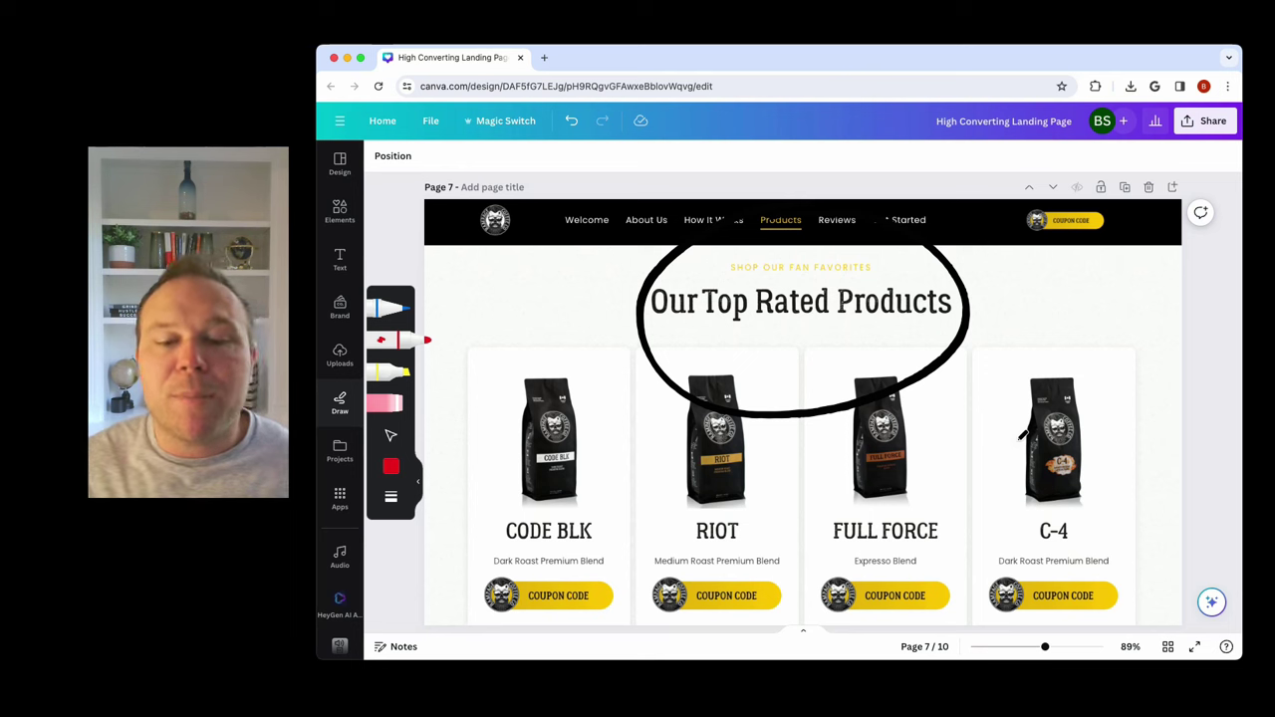
{"action": "left_click_drag", "start_coordinate": [867, 608], "coordinate": [921, 610]}
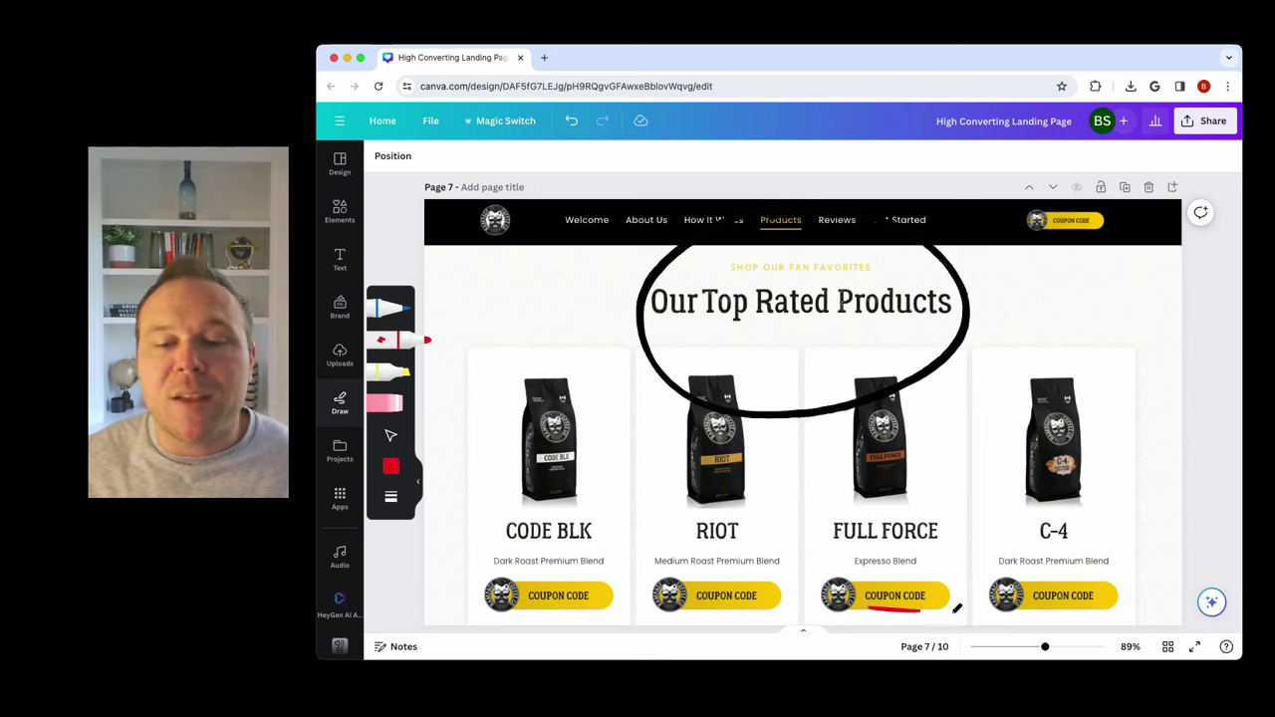
{"action": "left_click_drag", "start_coordinate": [1034, 610], "coordinate": [1084, 610]}
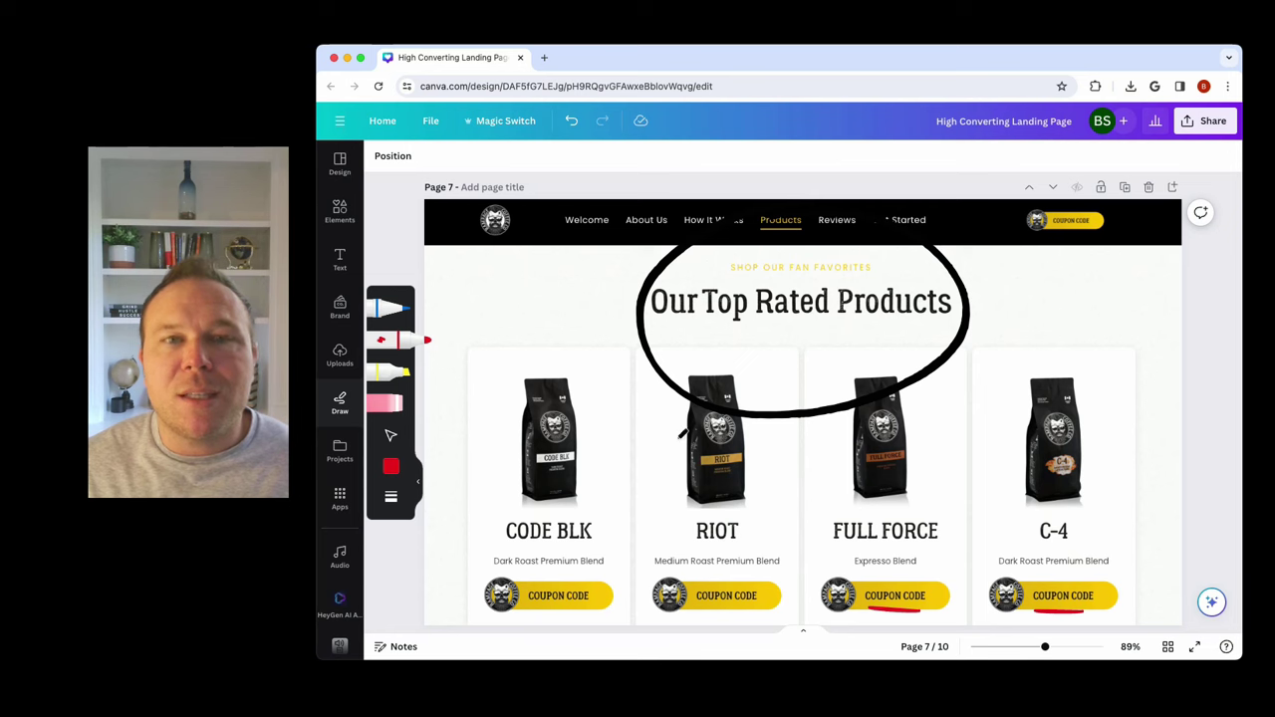
Draw red check marks beside the CODE BLK and C-4 coffee bags.
{"action": "scroll", "coordinate": [863, 446], "scroll_direction": "down", "scroll_amount": 2}
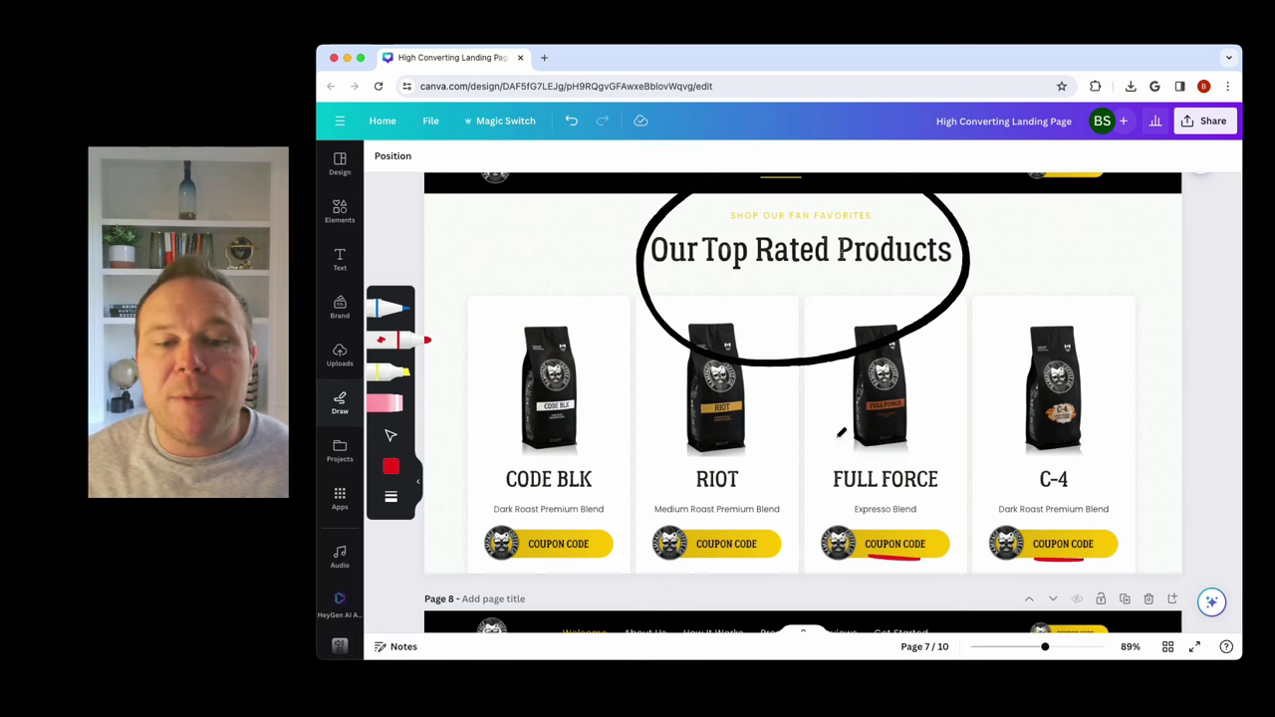
{"action": "mouse_move", "coordinate": [590, 418]}
{"action": "left_mouse_down"}
{"action": "mouse_move", "coordinate": [602, 427]}
{"action": "mouse_move", "coordinate": [679, 339]}
{"action": "left_mouse_up"}
{"action": "scroll", "coordinate": [881, 419], "scroll_direction": "down", "scroll_amount": 2}
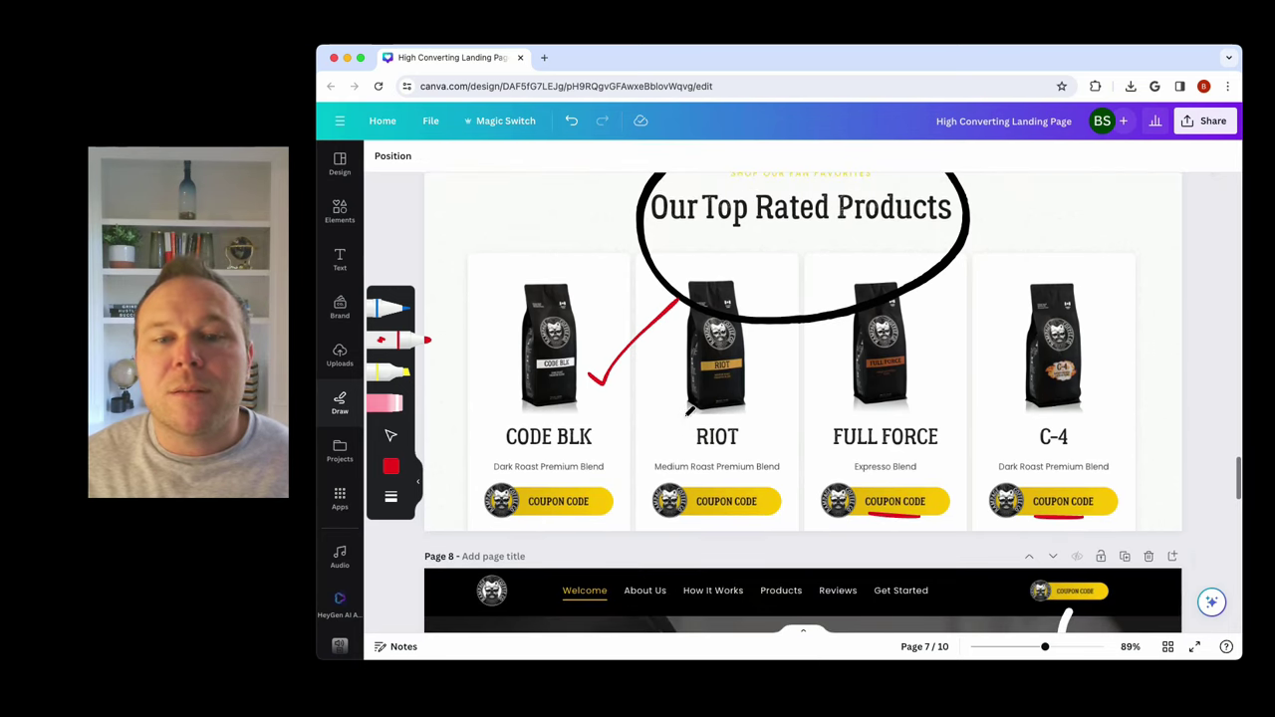
{"action": "scroll", "coordinate": [1024, 400], "scroll_direction": "up", "scroll_amount": 2}
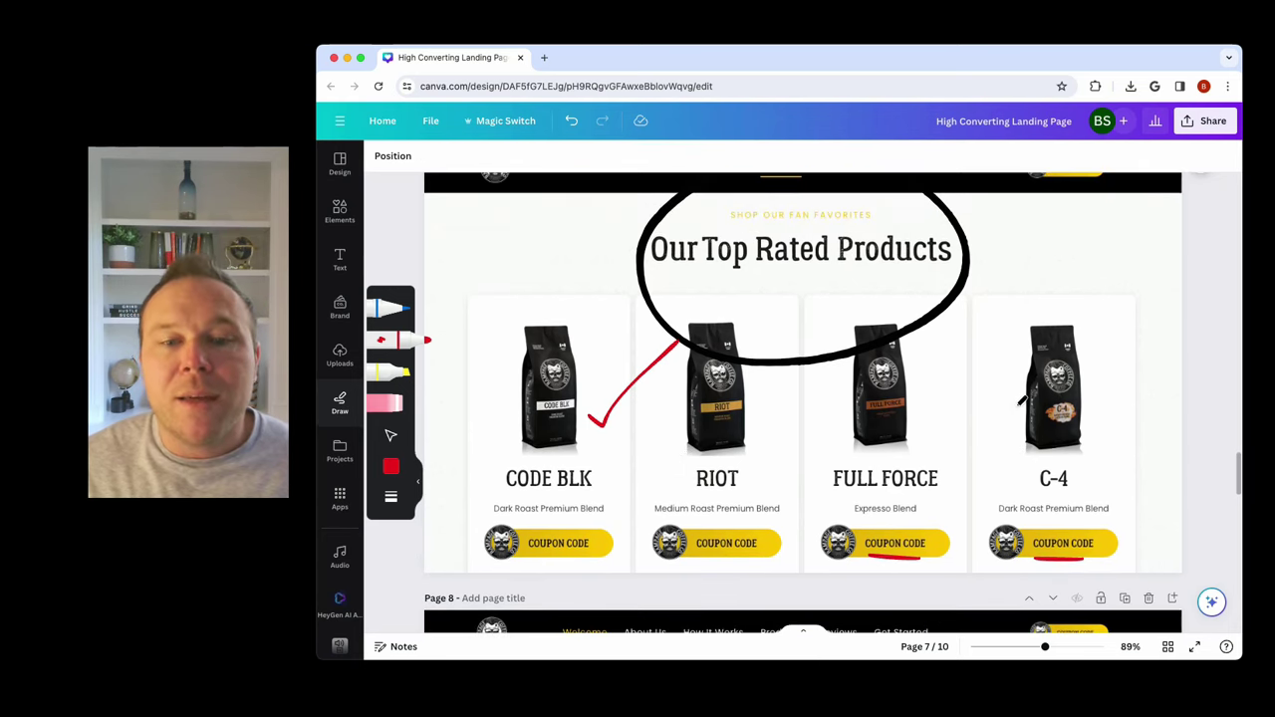
{"action": "mouse_move", "coordinate": [1080, 417]}
{"action": "left_mouse_down"}
{"action": "mouse_move", "coordinate": [1096, 417]}
{"action": "mouse_move", "coordinate": [1138, 367]}
{"action": "left_mouse_up"}
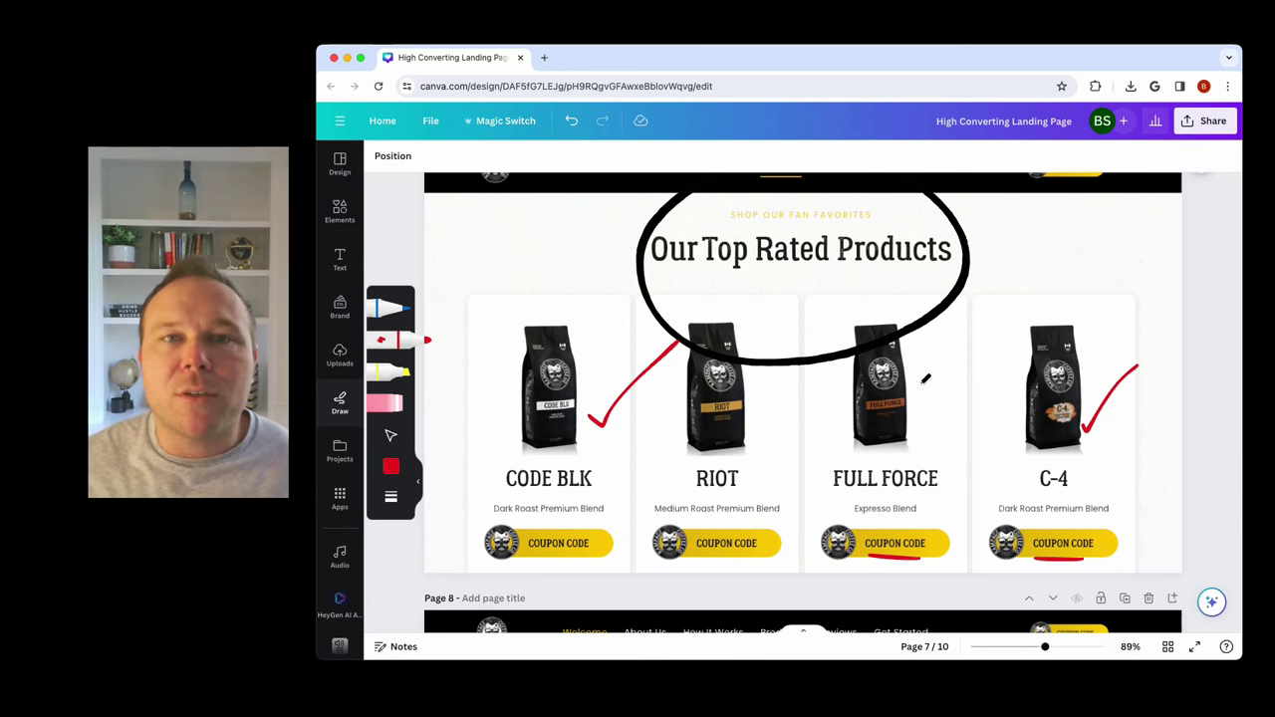
Underline both Page 8 COUPON CODE buttons and circle the '17% Off Coupon' heading in red.
{"action": "scroll", "coordinate": [912, 379], "scroll_direction": "down", "scroll_amount": 8}
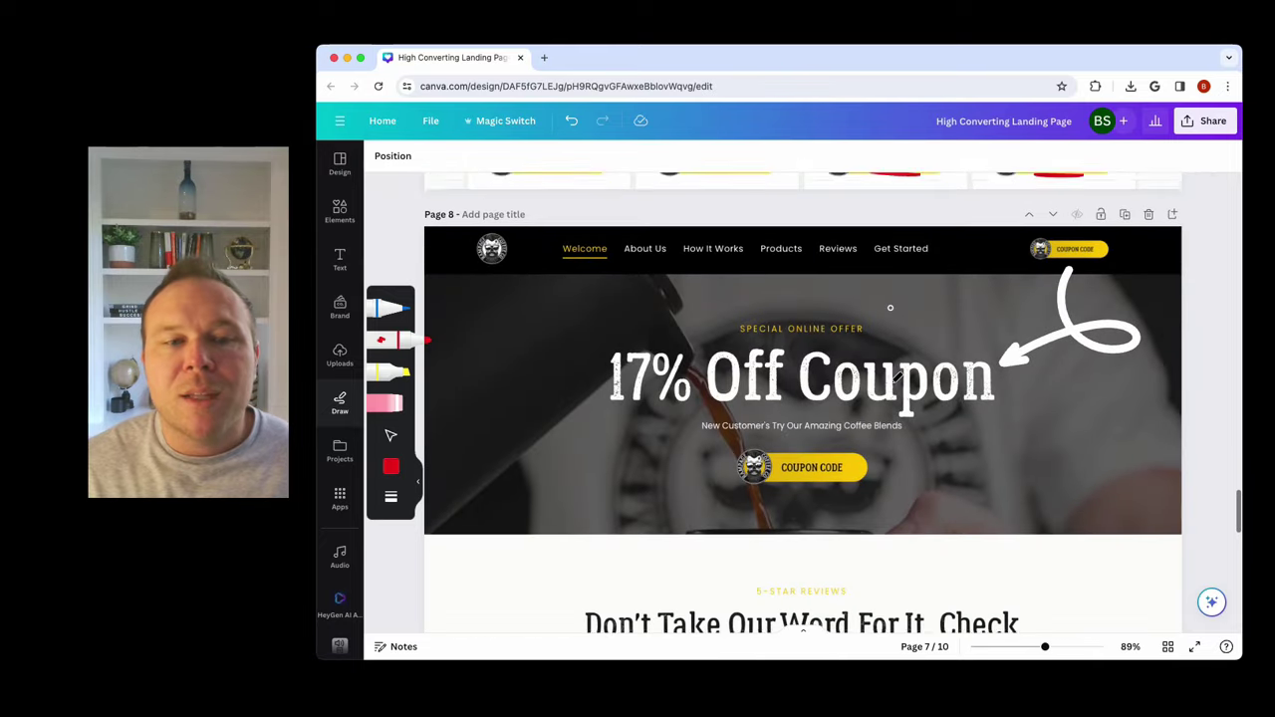
{"action": "scroll", "coordinate": [897, 377], "scroll_direction": "down", "scroll_amount": 1}
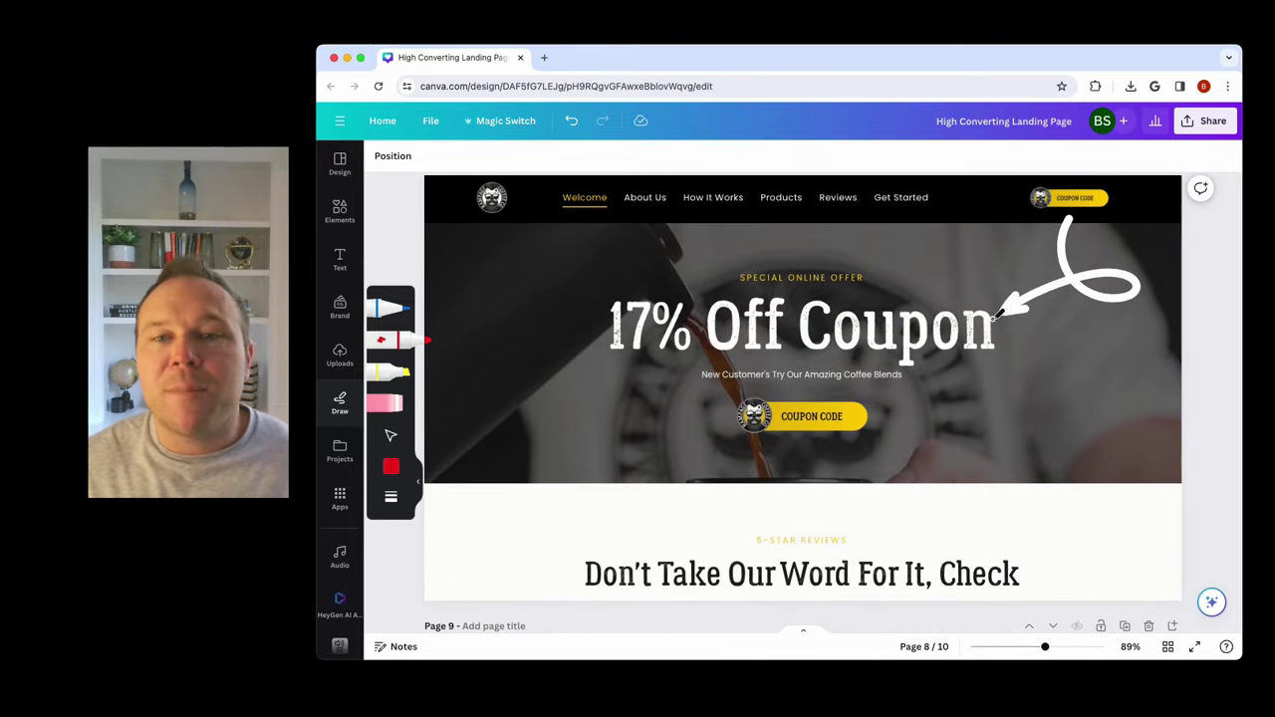
{"action": "left_click_drag", "start_coordinate": [1036, 211], "coordinate": [1100, 211]}
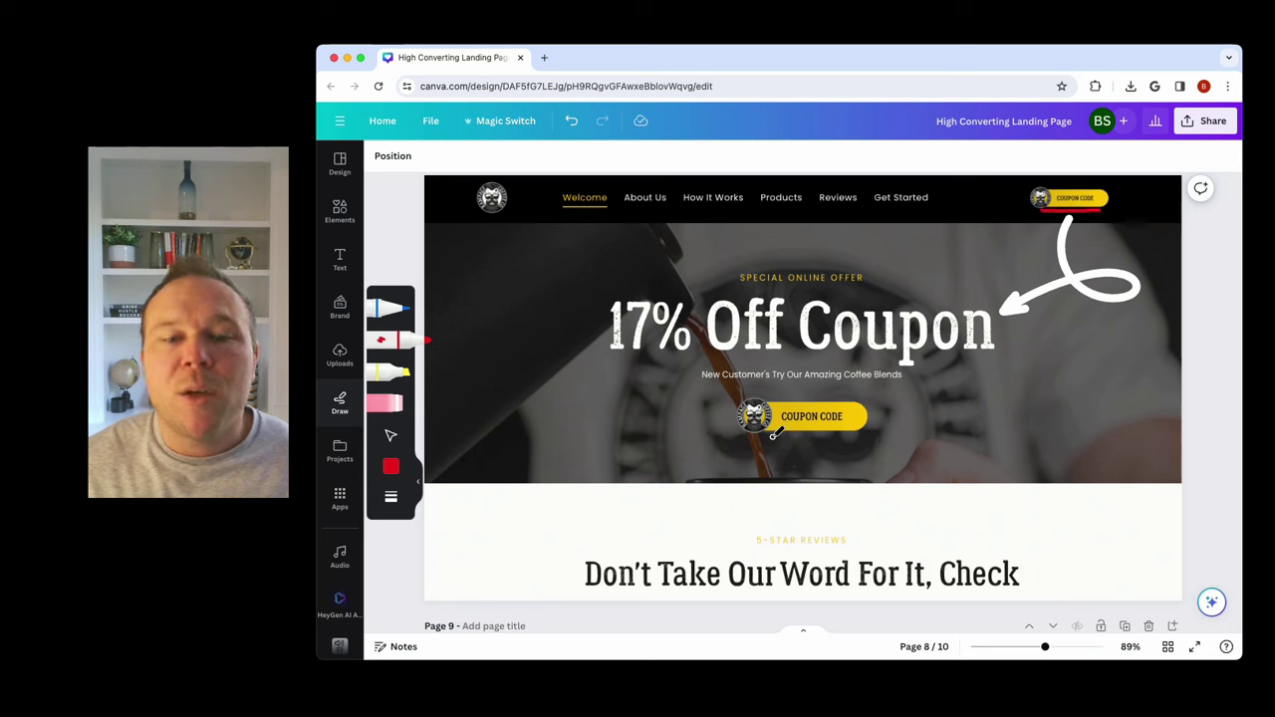
{"action": "left_click_drag", "start_coordinate": [775, 436], "coordinate": [859, 445]}
{"action": "mouse_move", "coordinate": [860, 243]}
{"action": "left_mouse_down"}
{"action": "mouse_move", "coordinate": [823, 239]}
{"action": "mouse_move", "coordinate": [572, 350]}
{"action": "mouse_move", "coordinate": [1053, 328]}
{"action": "mouse_move", "coordinate": [837, 239]}
{"action": "left_mouse_up"}
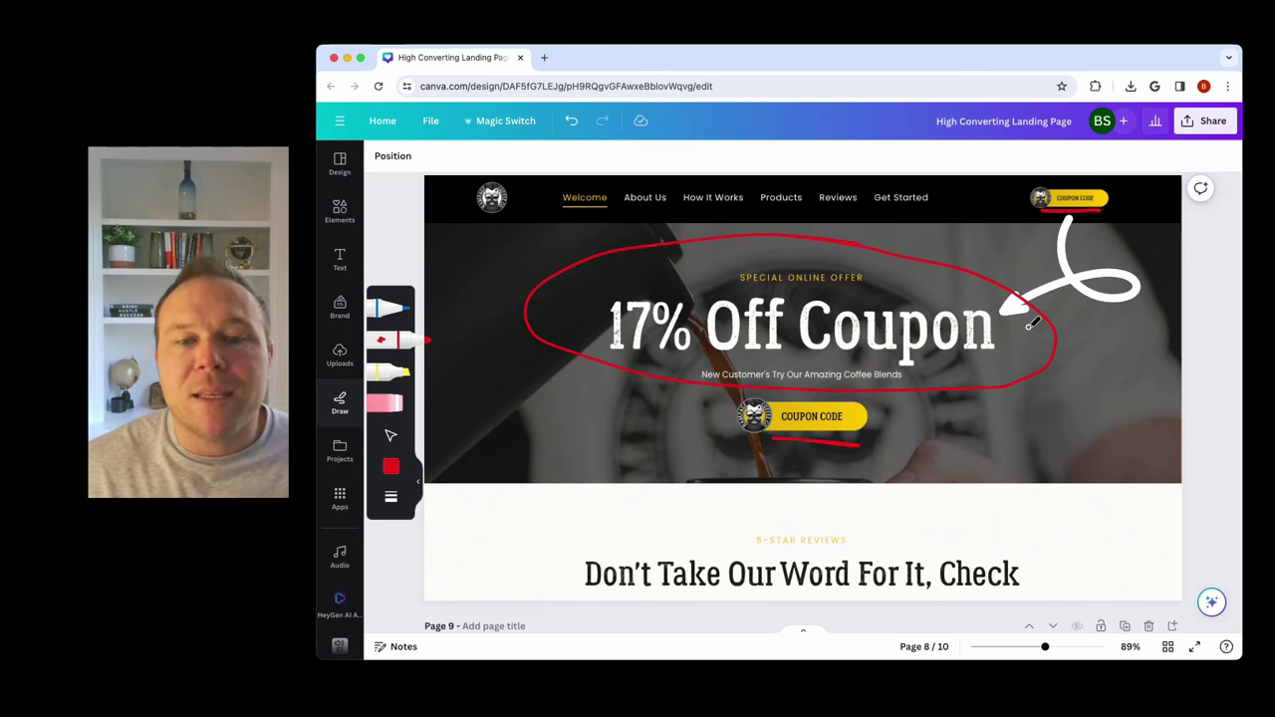
{"action": "scroll", "coordinate": [1026, 323], "scroll_direction": "down", "scroll_amount": 5}
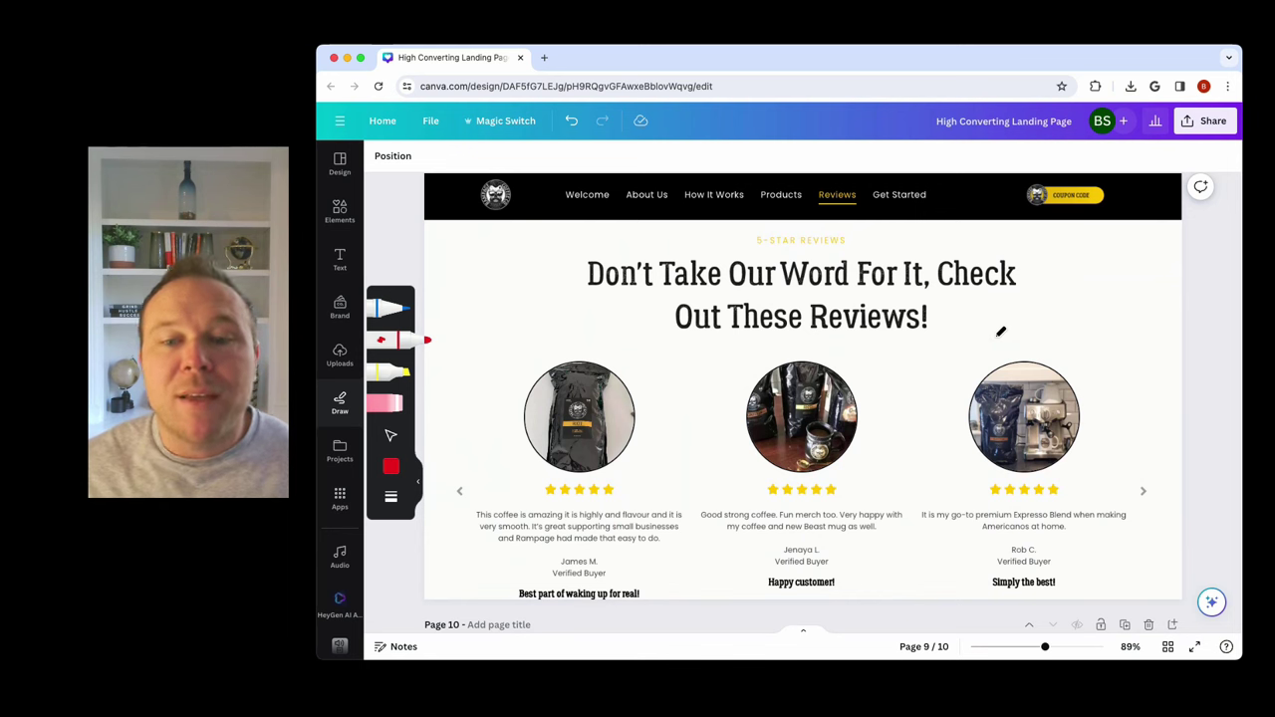
Circle the coffee bags and mug in the three Page 9 review photos in red.
{"action": "mouse_move", "coordinate": [1032, 393]}
{"action": "left_mouse_down"}
{"action": "mouse_move", "coordinate": [1004, 412]}
{"action": "mouse_move", "coordinate": [1042, 391]}
{"action": "left_mouse_up"}
{"action": "mouse_move", "coordinate": [817, 384]}
{"action": "left_mouse_down"}
{"action": "mouse_move", "coordinate": [782, 411]}
{"action": "mouse_move", "coordinate": [819, 397]}
{"action": "left_mouse_up"}
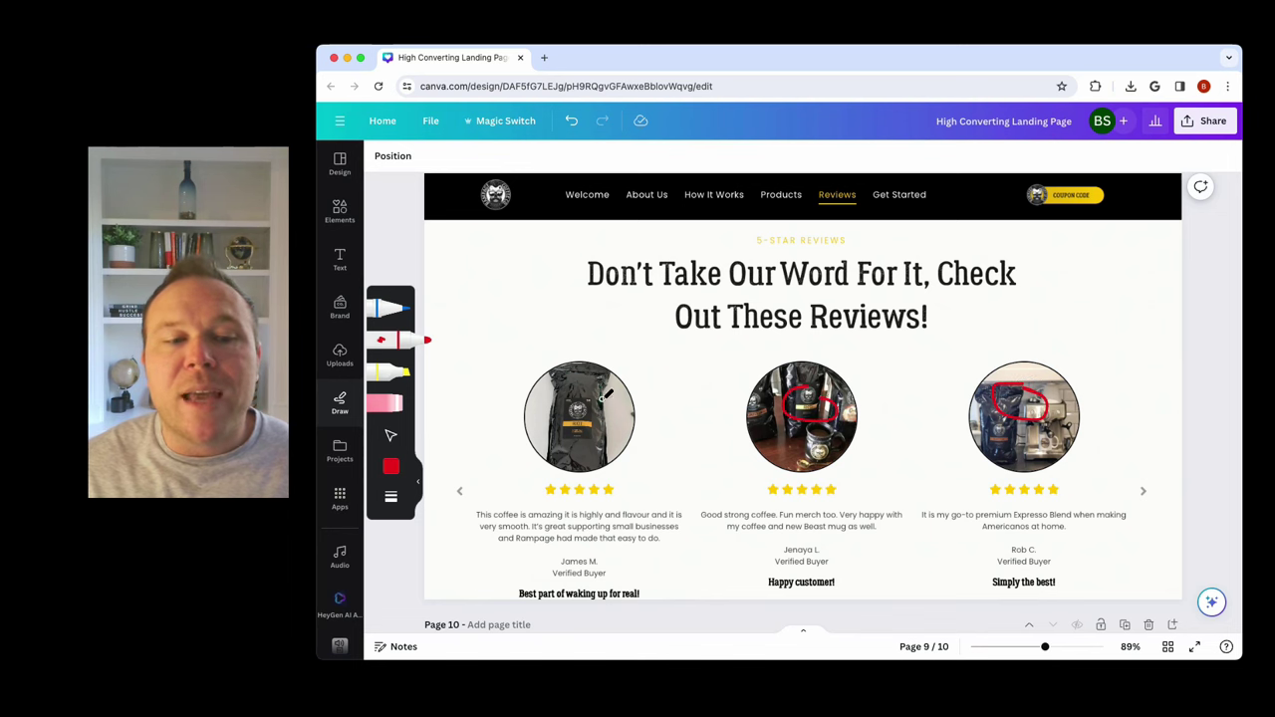
{"action": "mouse_move", "coordinate": [604, 396]}
{"action": "left_mouse_down"}
{"action": "mouse_move", "coordinate": [588, 426]}
{"action": "mouse_move", "coordinate": [604, 396]}
{"action": "left_mouse_up"}
Loop the first review's text in red and extend the third photo's loop around the coffee machine.
{"action": "scroll", "coordinate": [668, 441], "scroll_direction": "down", "scroll_amount": 2}
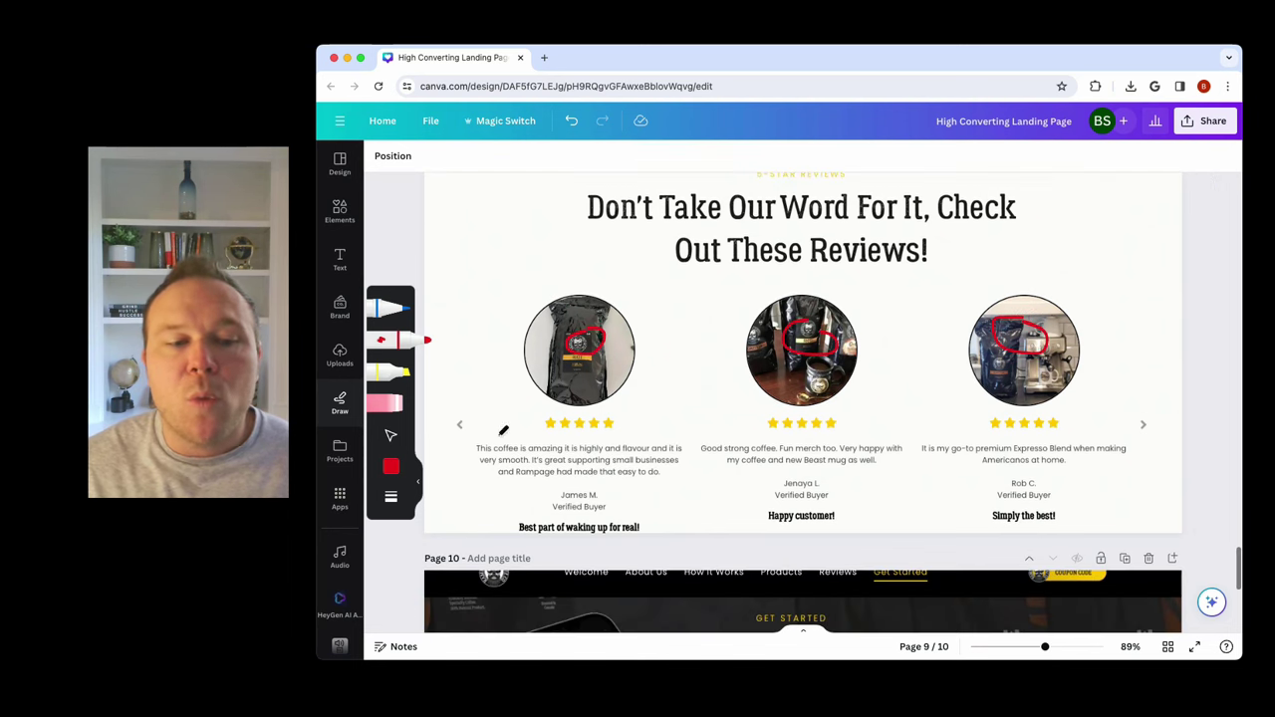
{"action": "mouse_move", "coordinate": [498, 435]}
{"action": "left_mouse_down"}
{"action": "mouse_move", "coordinate": [485, 466]}
{"action": "mouse_move", "coordinate": [630, 480]}
{"action": "mouse_move", "coordinate": [685, 437]}
{"action": "mouse_move", "coordinate": [548, 429]}
{"action": "left_mouse_up"}
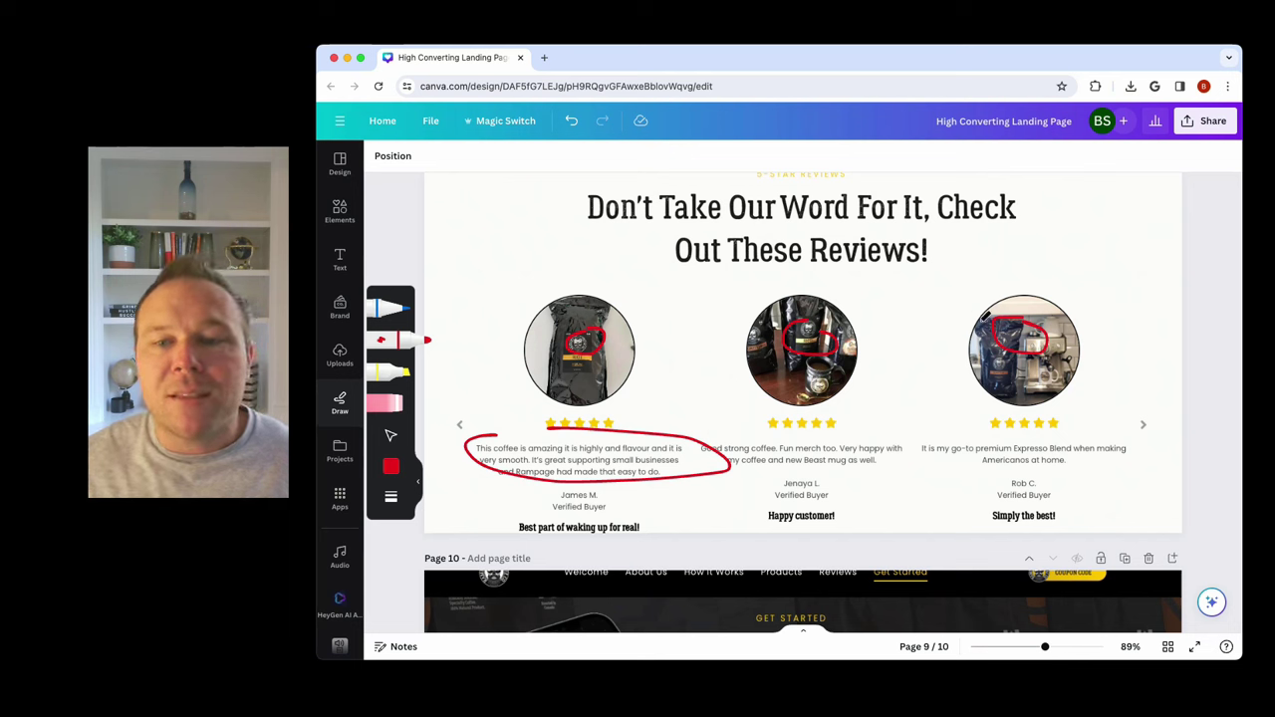
{"action": "mouse_move", "coordinate": [1069, 336]}
{"action": "left_mouse_down"}
{"action": "mouse_move", "coordinate": [1032, 340]}
{"action": "mouse_move", "coordinate": [1043, 373]}
{"action": "mouse_move", "coordinate": [1070, 359]}
{"action": "left_mouse_up"}
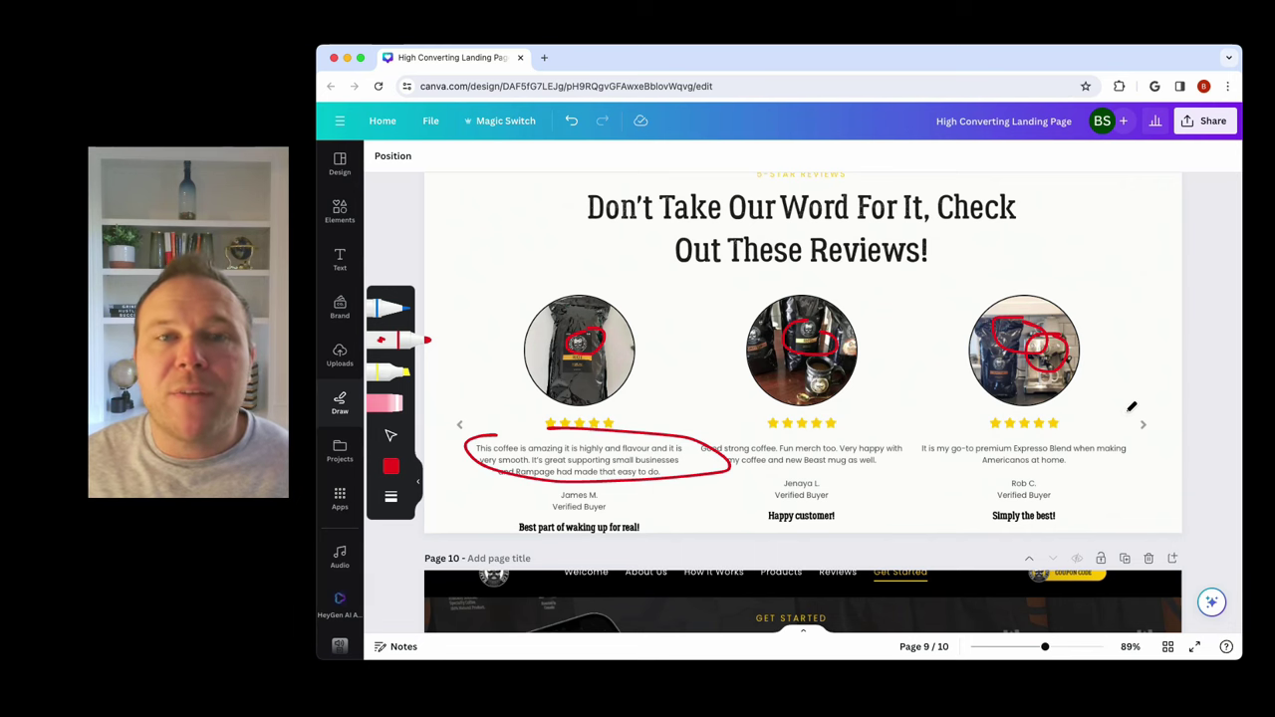
Draw a red check mark under the Shop Now heading on Page 10.
{"action": "scroll", "coordinate": [950, 404], "scroll_direction": "down", "scroll_amount": 5}
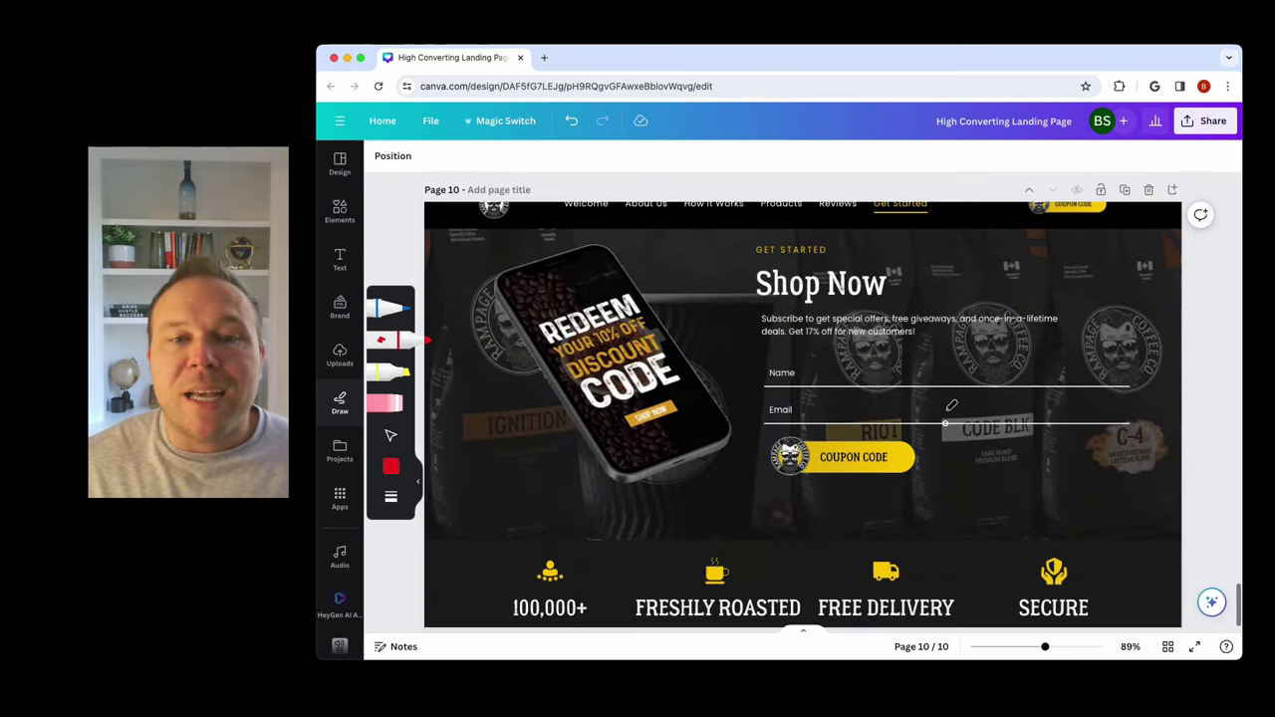
{"action": "left_click_drag", "start_coordinate": [789, 349], "coordinate": [948, 275]}
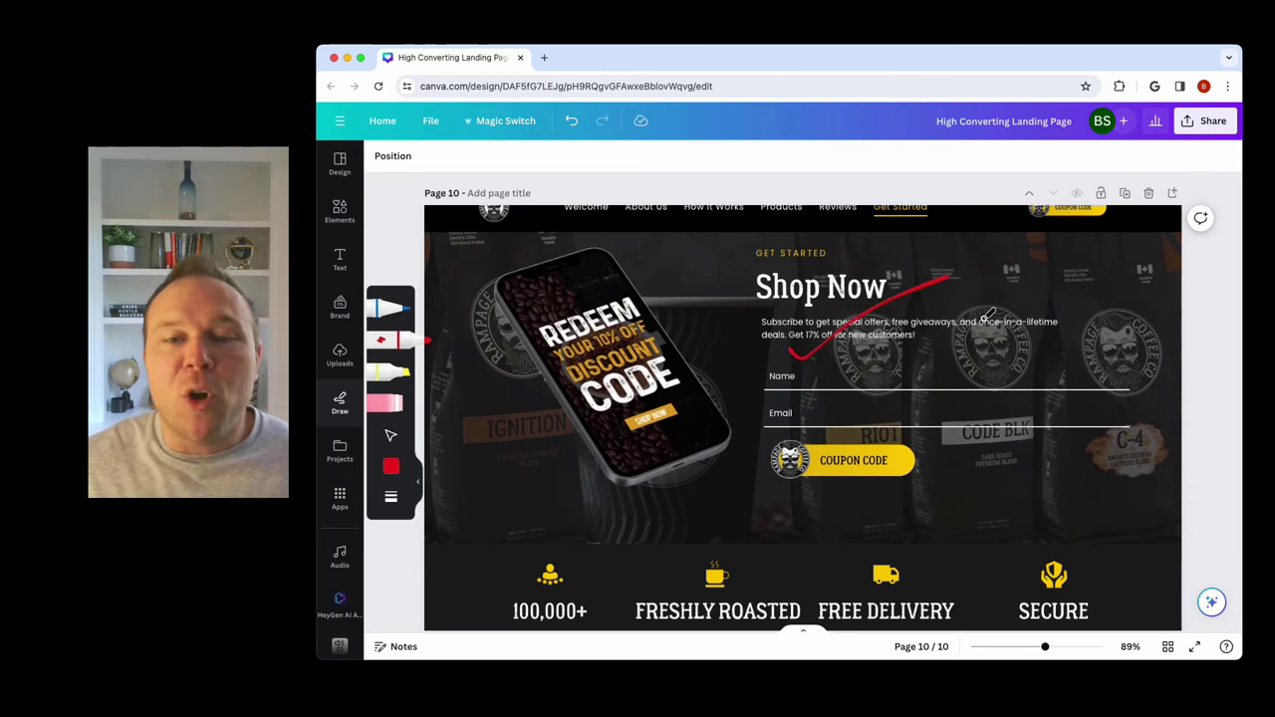
{"action": "scroll", "coordinate": [989, 315], "scroll_direction": "up", "scroll_amount": 20}
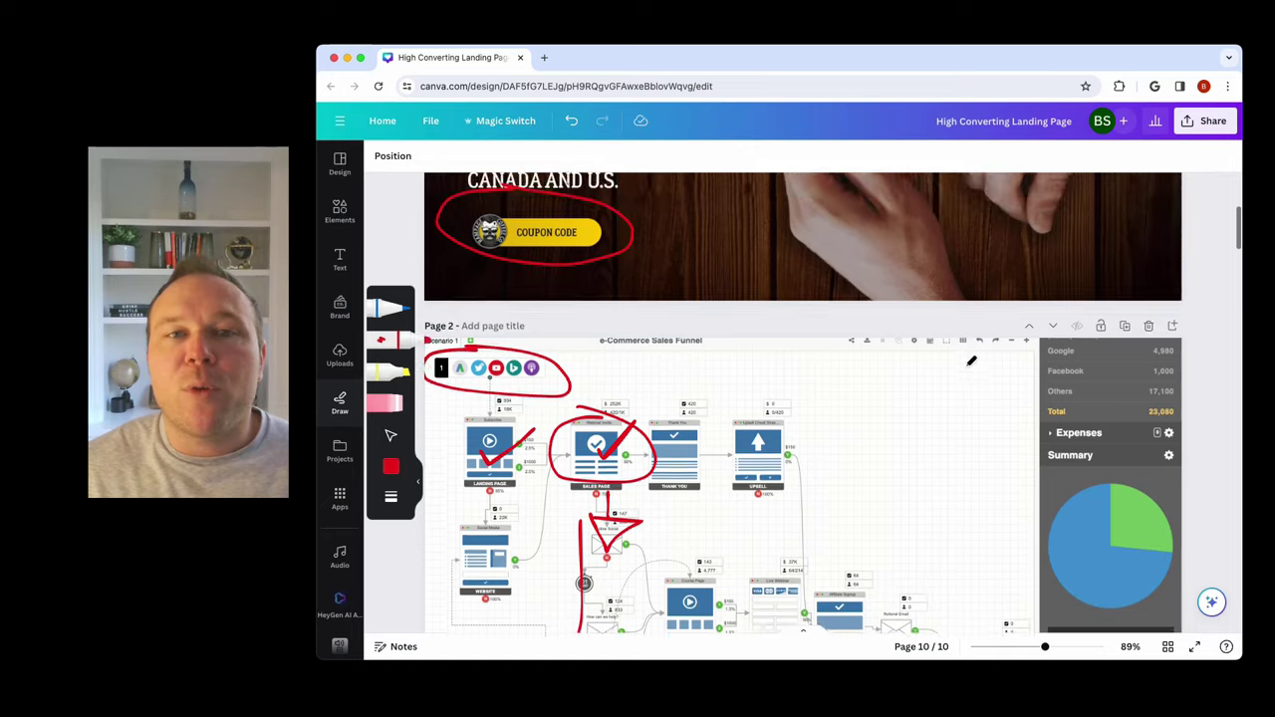
{"action": "scroll", "coordinate": [971, 361], "scroll_direction": "up", "scroll_amount": 5}
Add red marks beside the 100,000+ and FREE DELIVERY features.
{"action": "scroll", "coordinate": [972, 361], "scroll_direction": "down", "scroll_amount": 20}
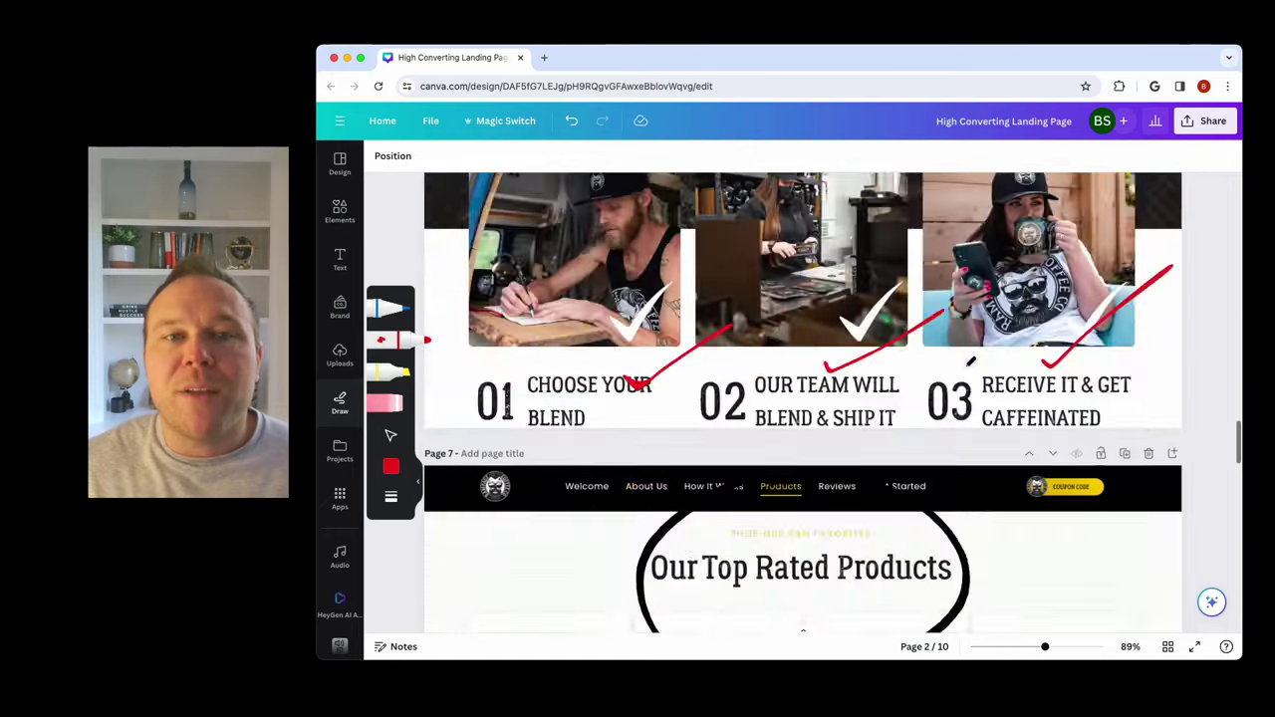
{"action": "scroll", "coordinate": [972, 361], "scroll_direction": "down", "scroll_amount": 15}
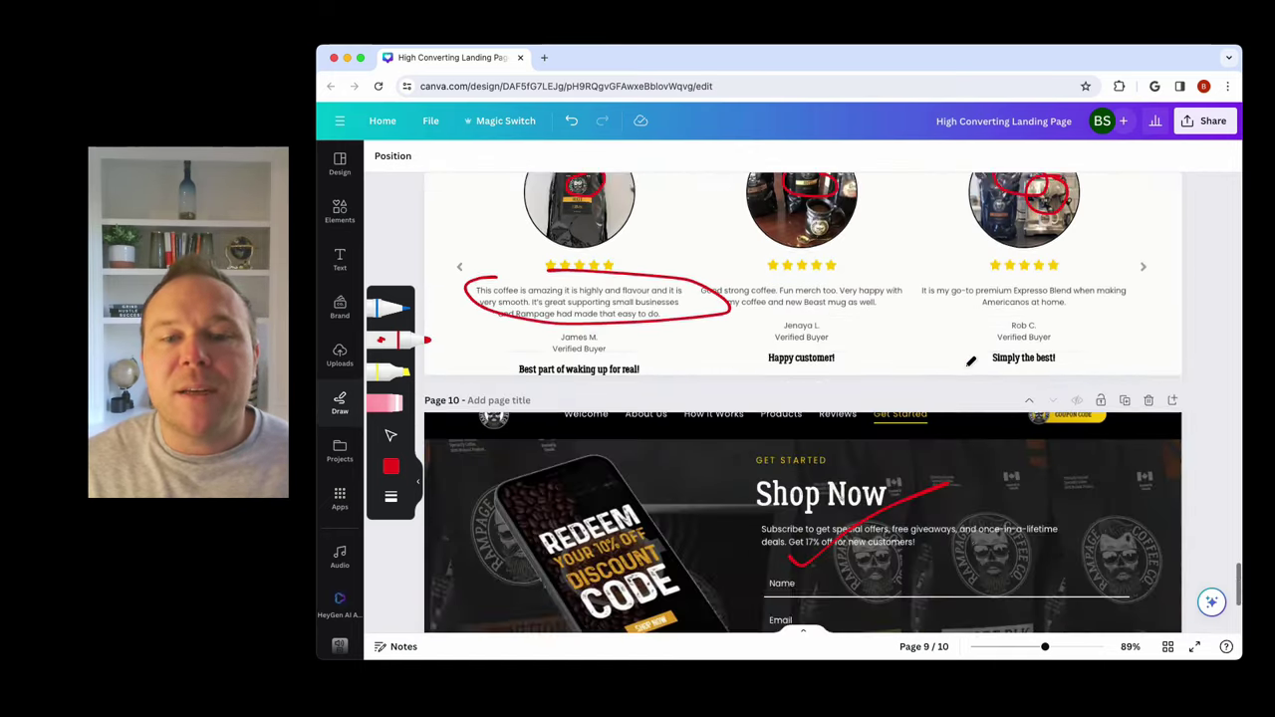
{"action": "scroll", "coordinate": [971, 361], "scroll_direction": "down", "scroll_amount": 5}
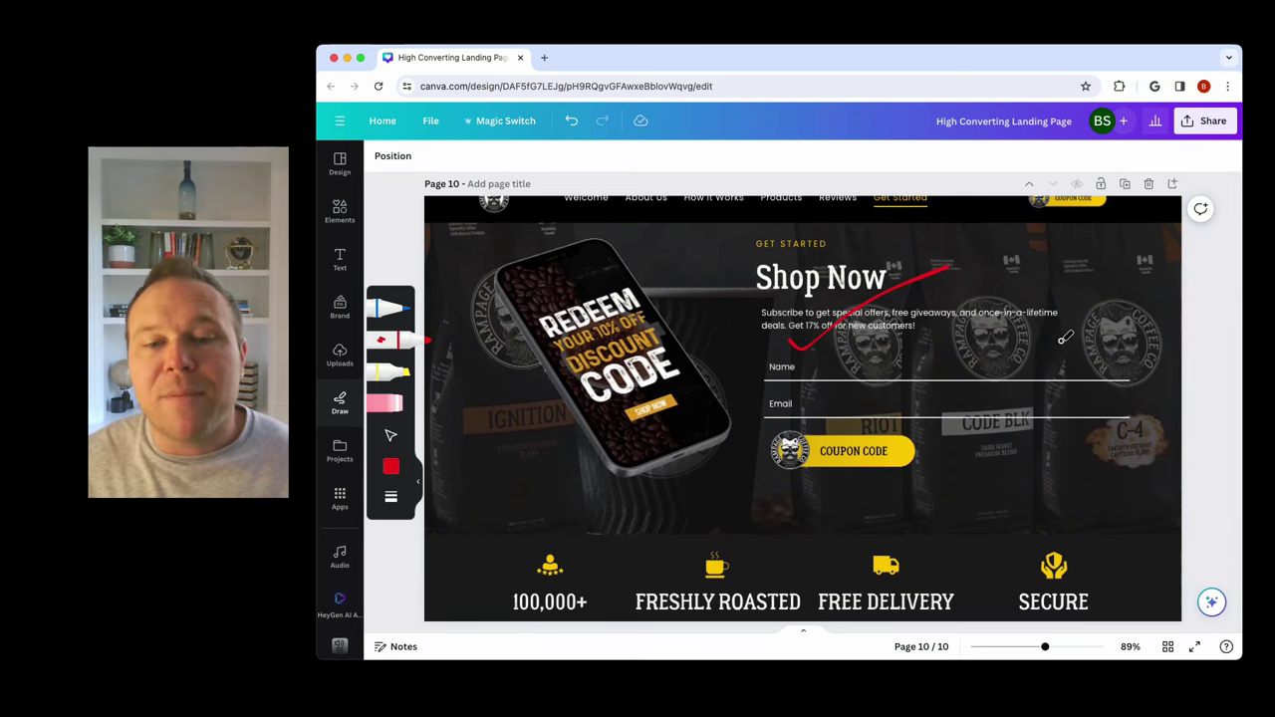
{"action": "scroll", "coordinate": [917, 346], "scroll_direction": "down", "scroll_amount": 1}
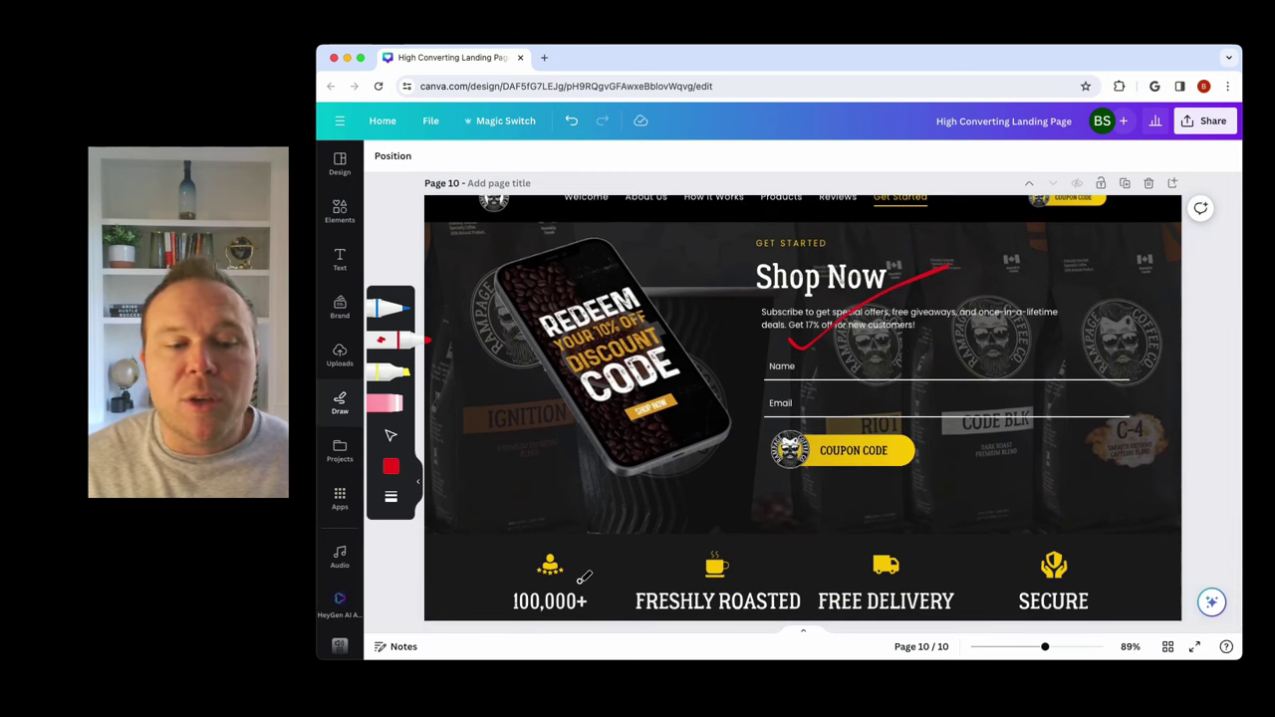
{"action": "left_click_drag", "start_coordinate": [579, 581], "coordinate": [647, 557]}
{"action": "left_click_drag", "start_coordinate": [909, 575], "coordinate": [963, 546]}
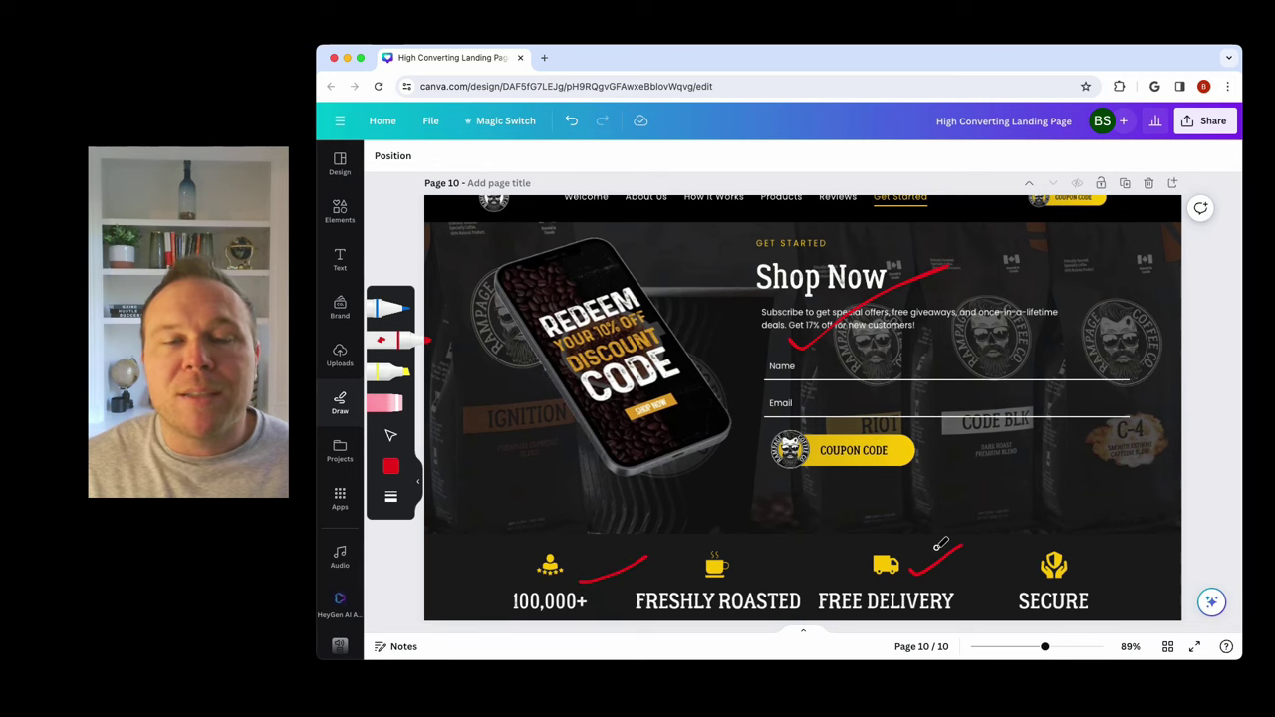
{"action": "scroll", "coordinate": [941, 545], "scroll_direction": "up", "scroll_amount": 20}
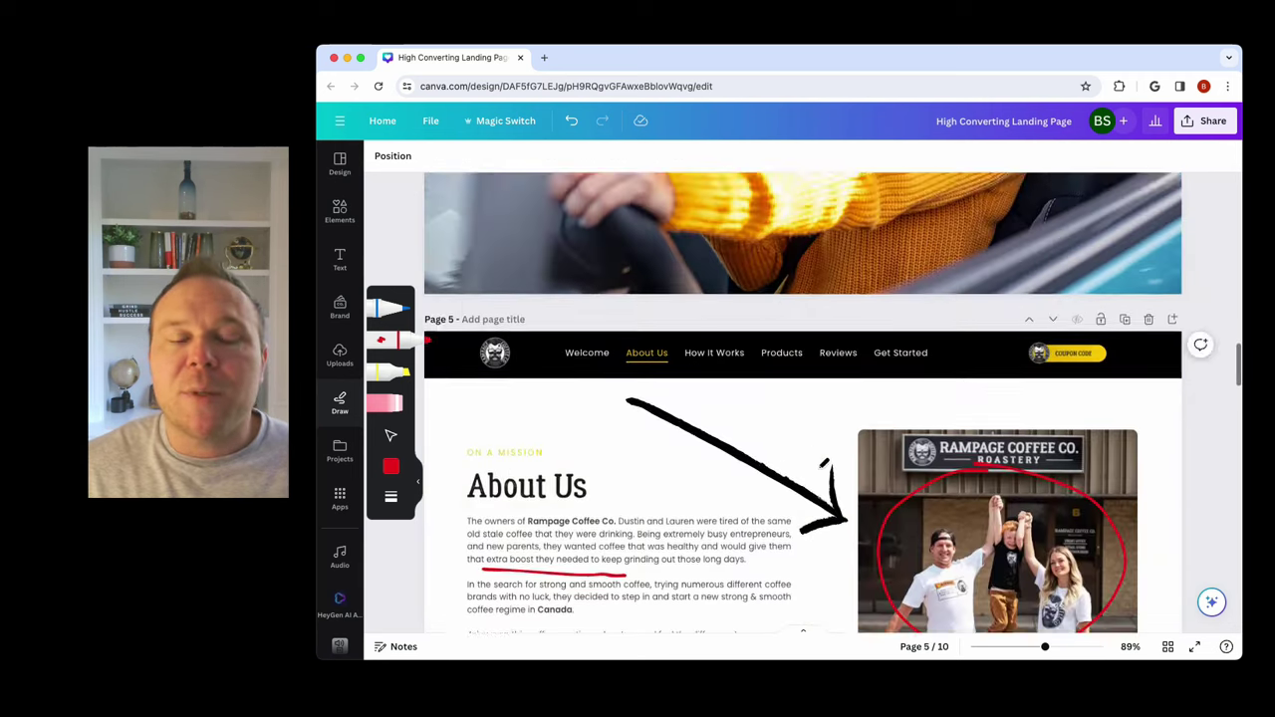
Scroll to Page 2's annotated e-Commerce Sales Funnel diagram with its red circles and ticks.
{"action": "scroll", "coordinate": [823, 462], "scroll_direction": "up", "scroll_amount": 20}
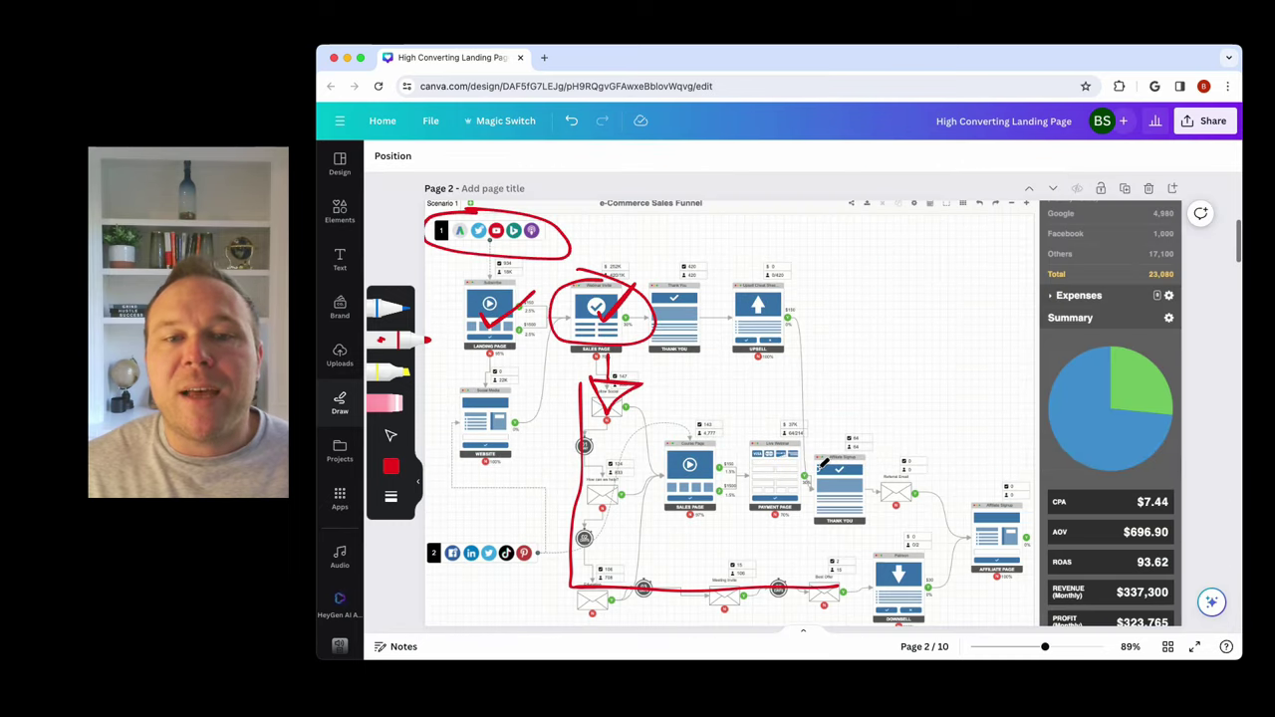
{"action": "scroll", "coordinate": [823, 463], "scroll_direction": "down", "scroll_amount": 1}
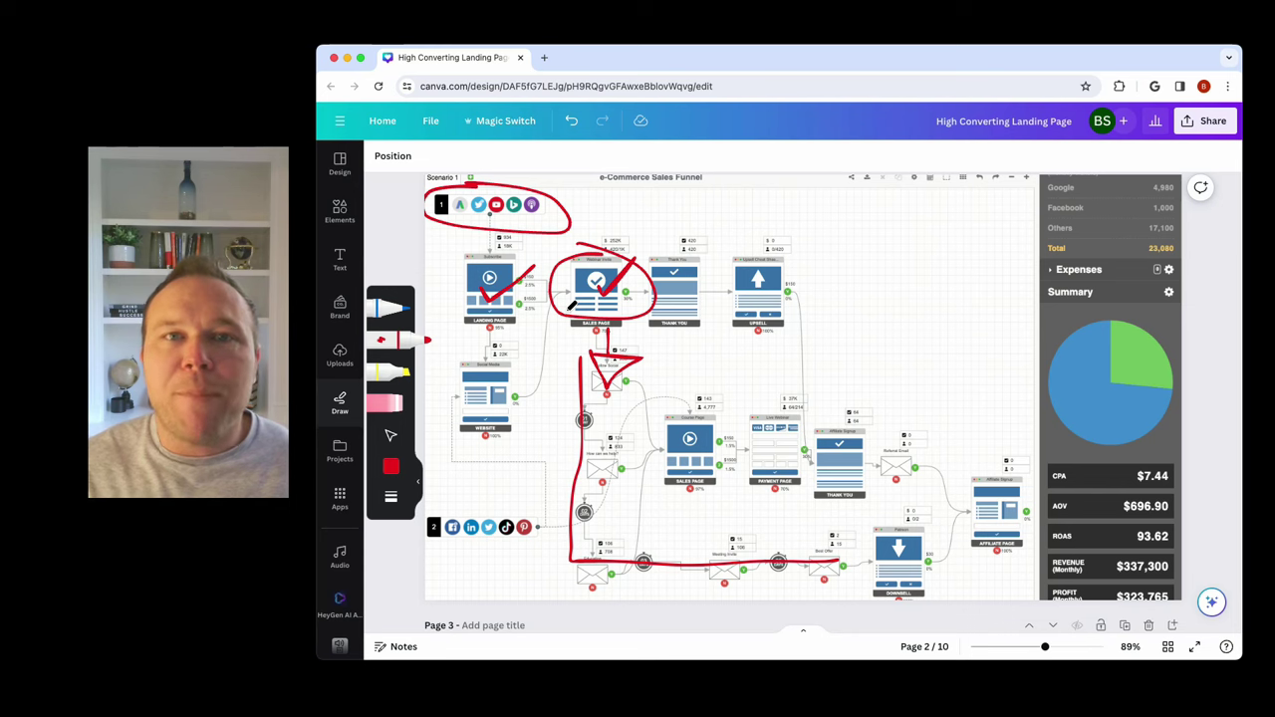
{"action": "scroll", "coordinate": [586, 299], "scroll_direction": "up", "scroll_amount": 10}
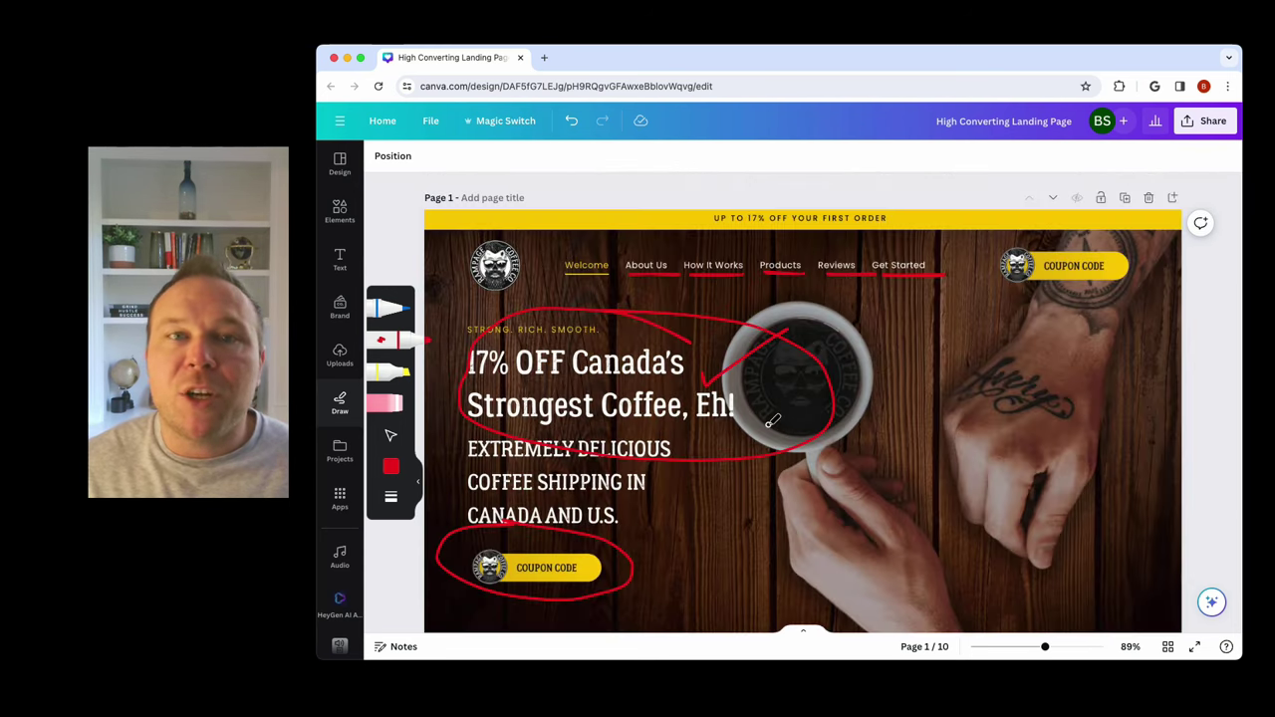
{"action": "scroll", "coordinate": [772, 420], "scroll_direction": "down", "scroll_amount": 10}
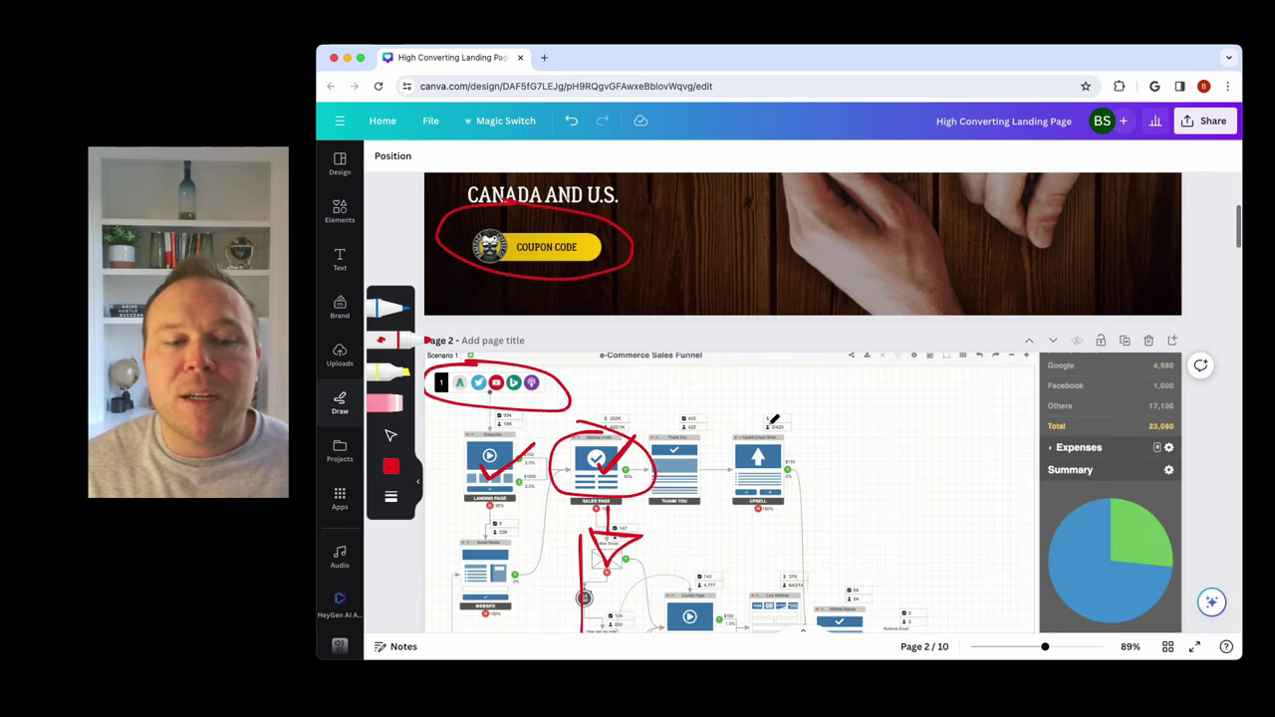
{"action": "scroll", "coordinate": [775, 421], "scroll_direction": "down", "scroll_amount": 1}
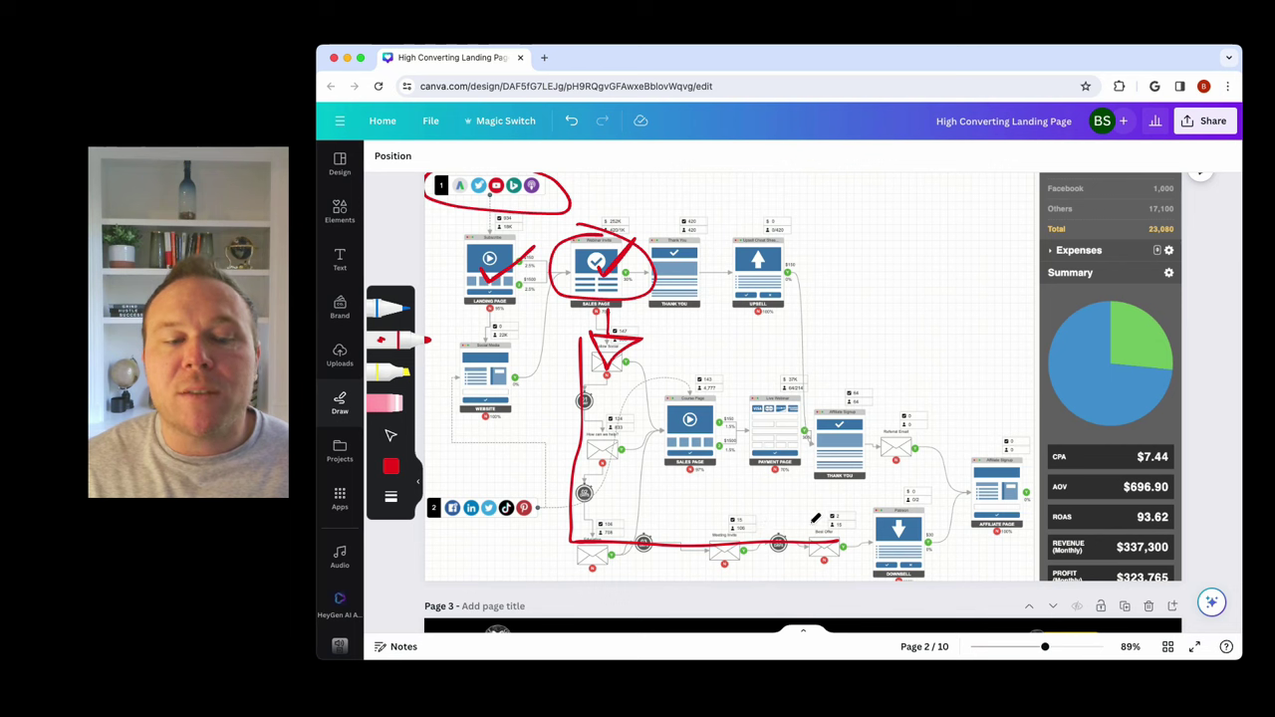
Tick the opt-in step and write red numbers 2–6 along the funnel's lower path.
{"action": "mouse_move", "coordinate": [616, 341]}
{"action": "left_mouse_down"}
{"action": "mouse_move", "coordinate": [639, 367]}
{"action": "mouse_move", "coordinate": [677, 332]}
{"action": "left_mouse_up"}
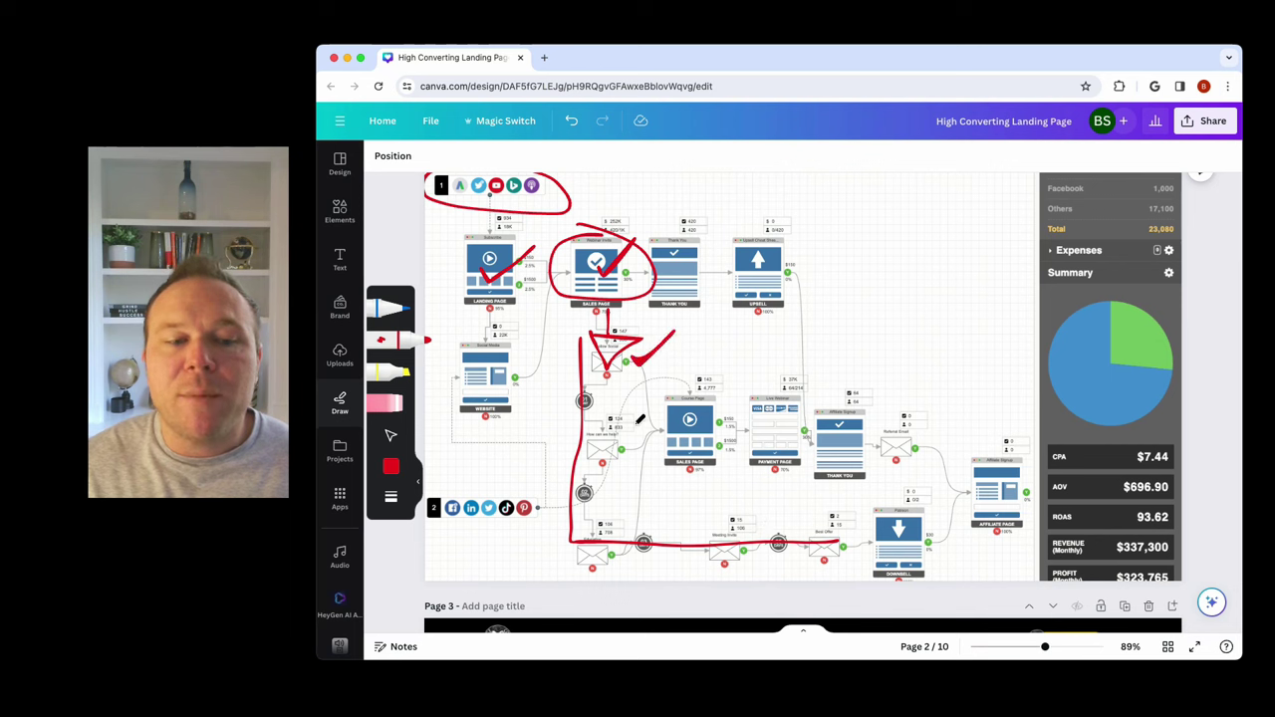
{"action": "left_click_drag", "start_coordinate": [618, 444], "coordinate": [637, 461]}
{"action": "mouse_move", "coordinate": [612, 511]}
{"action": "left_mouse_down"}
{"action": "mouse_move", "coordinate": [628, 518]}
{"action": "mouse_move", "coordinate": [613, 528]}
{"action": "left_mouse_up"}
{"action": "left_click_drag", "start_coordinate": [729, 506], "coordinate": [739, 528]}
{"action": "mouse_move", "coordinate": [835, 507]}
{"action": "left_mouse_down"}
{"action": "mouse_move", "coordinate": [842, 523]}
{"action": "mouse_move", "coordinate": [846, 506]}
{"action": "left_mouse_up"}
{"action": "left_click_drag", "start_coordinate": [937, 404], "coordinate": [931, 418]}
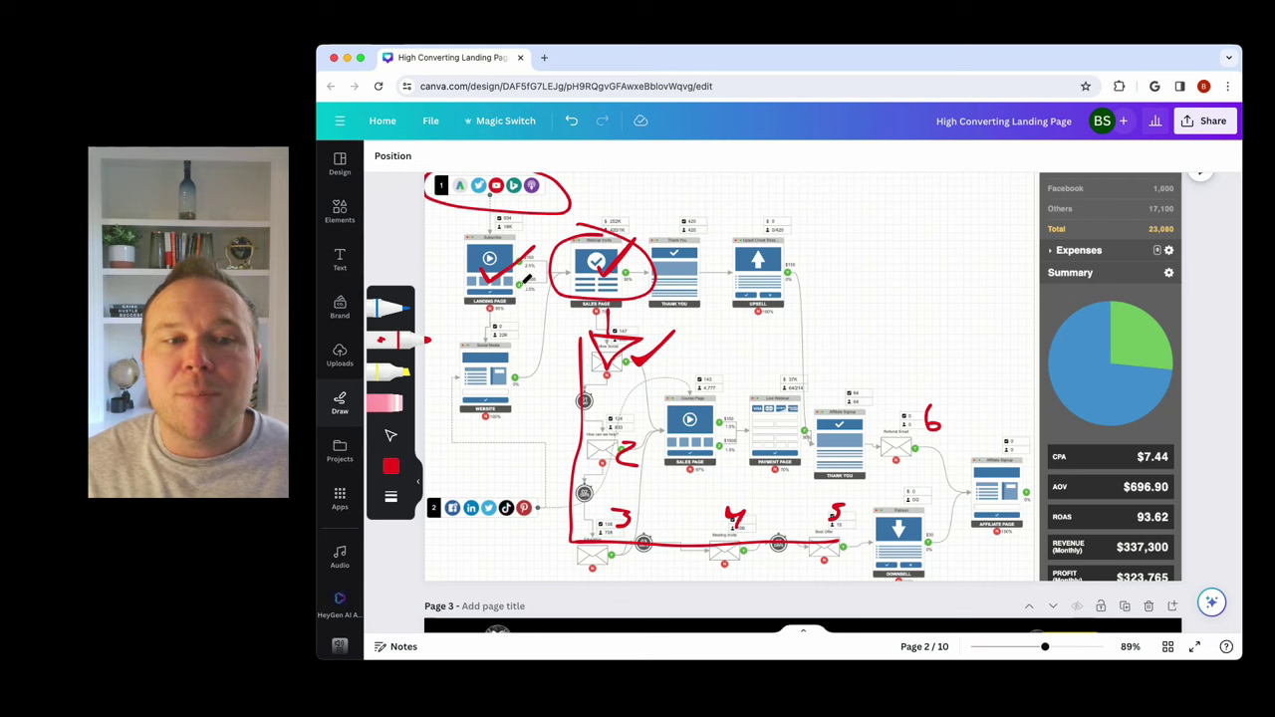
Circle the Landing Page and steps 3 and 4 in red, and tick step 5.
{"action": "mouse_move", "coordinate": [499, 227]}
{"action": "left_mouse_down"}
{"action": "mouse_move", "coordinate": [442, 269]}
{"action": "mouse_move", "coordinate": [484, 314]}
{"action": "mouse_move", "coordinate": [554, 247]}
{"action": "mouse_move", "coordinate": [488, 225]}
{"action": "left_mouse_up"}
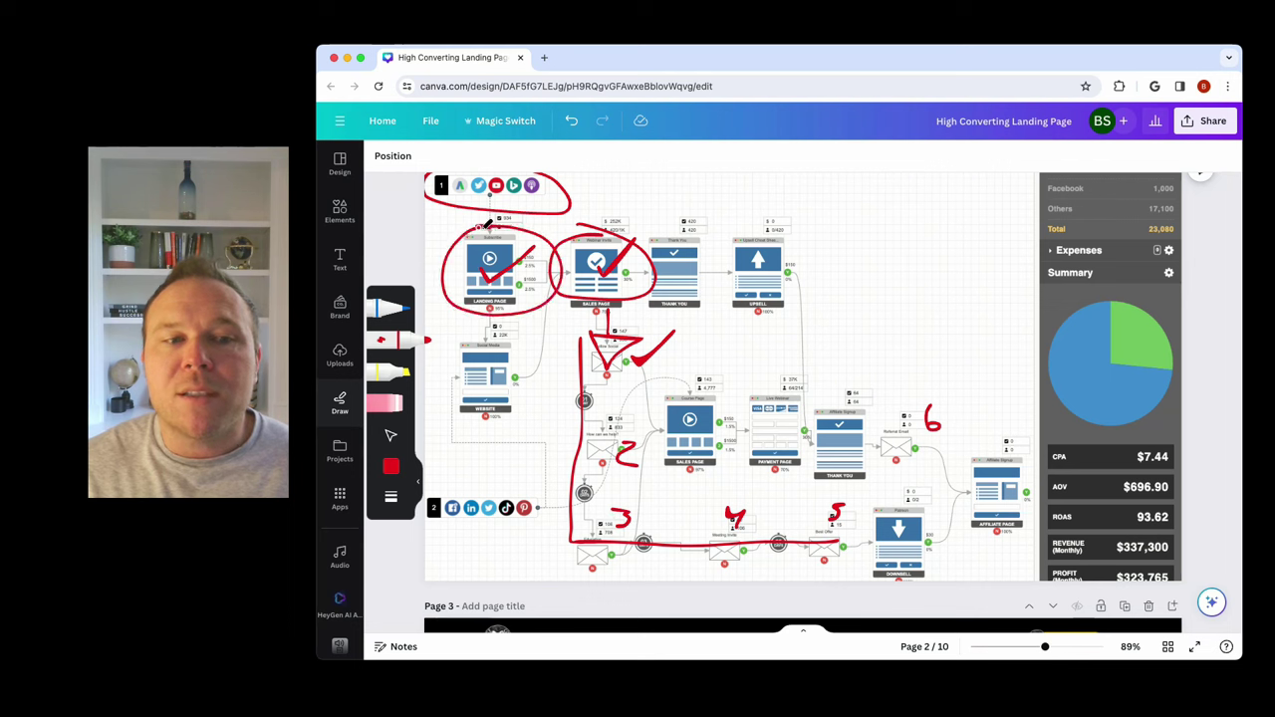
{"action": "mouse_move", "coordinate": [626, 513]}
{"action": "left_mouse_down"}
{"action": "mouse_move", "coordinate": [563, 530]}
{"action": "mouse_move", "coordinate": [603, 572]}
{"action": "mouse_move", "coordinate": [642, 542]}
{"action": "mouse_move", "coordinate": [610, 502]}
{"action": "left_mouse_up"}
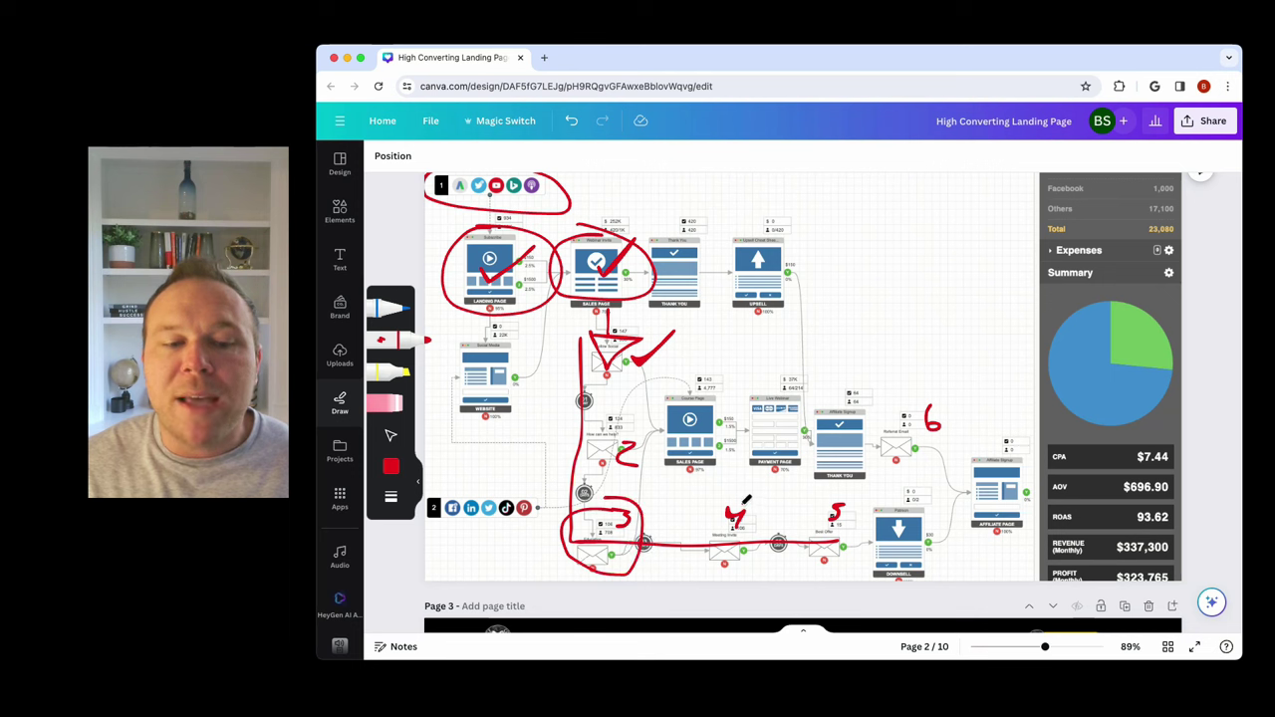
{"action": "mouse_move", "coordinate": [747, 502]}
{"action": "left_mouse_down"}
{"action": "mouse_move", "coordinate": [702, 574]}
{"action": "mouse_move", "coordinate": [781, 565]}
{"action": "mouse_move", "coordinate": [737, 489]}
{"action": "left_mouse_up"}
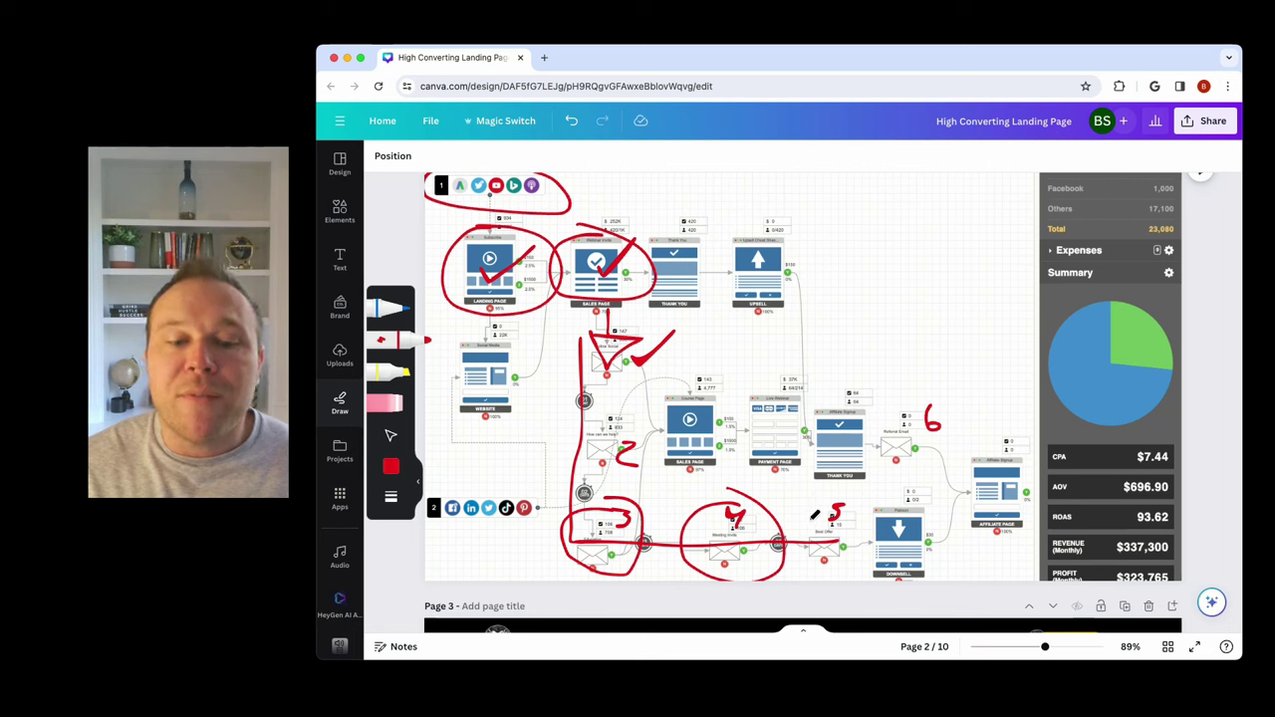
{"action": "left_click_drag", "start_coordinate": [809, 522], "coordinate": [870, 485]}
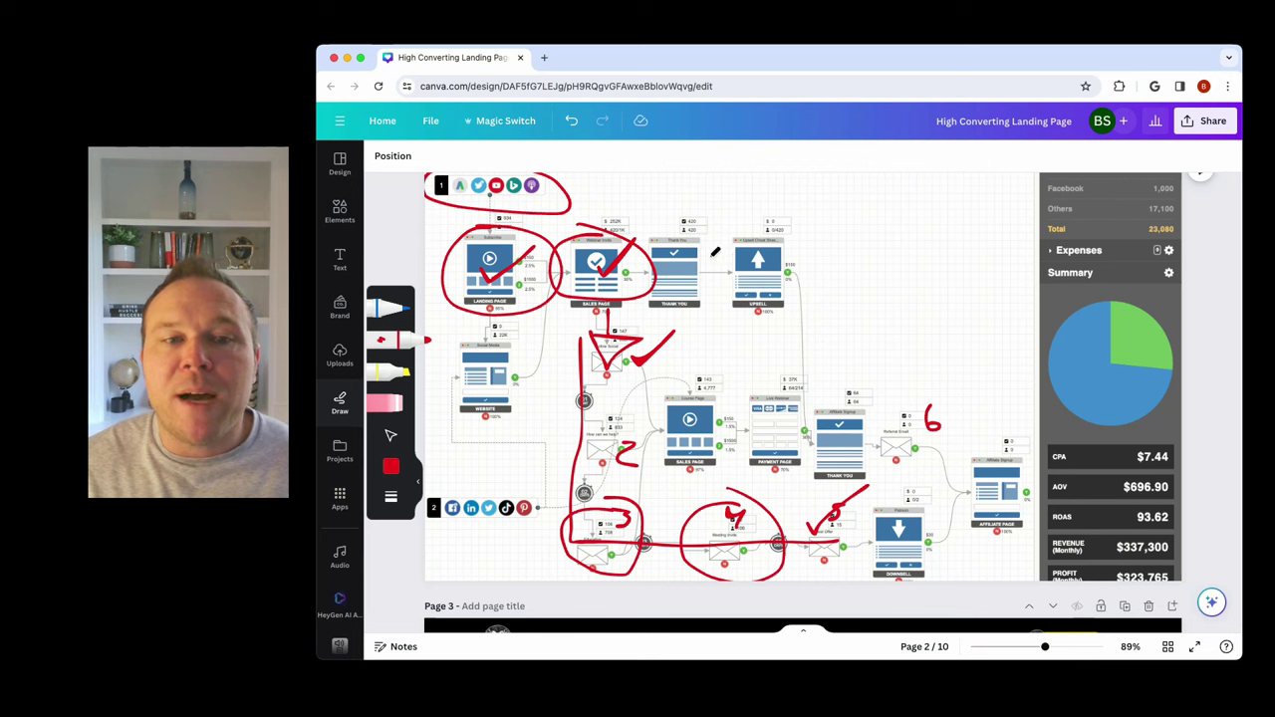
Draw red arrows to the upsell and payment pages and circle the video sales page and downsell.
{"action": "mouse_move", "coordinate": [699, 261]}
{"action": "left_mouse_down"}
{"action": "mouse_move", "coordinate": [727, 241]}
{"action": "mouse_move", "coordinate": [743, 275]}
{"action": "left_mouse_up"}
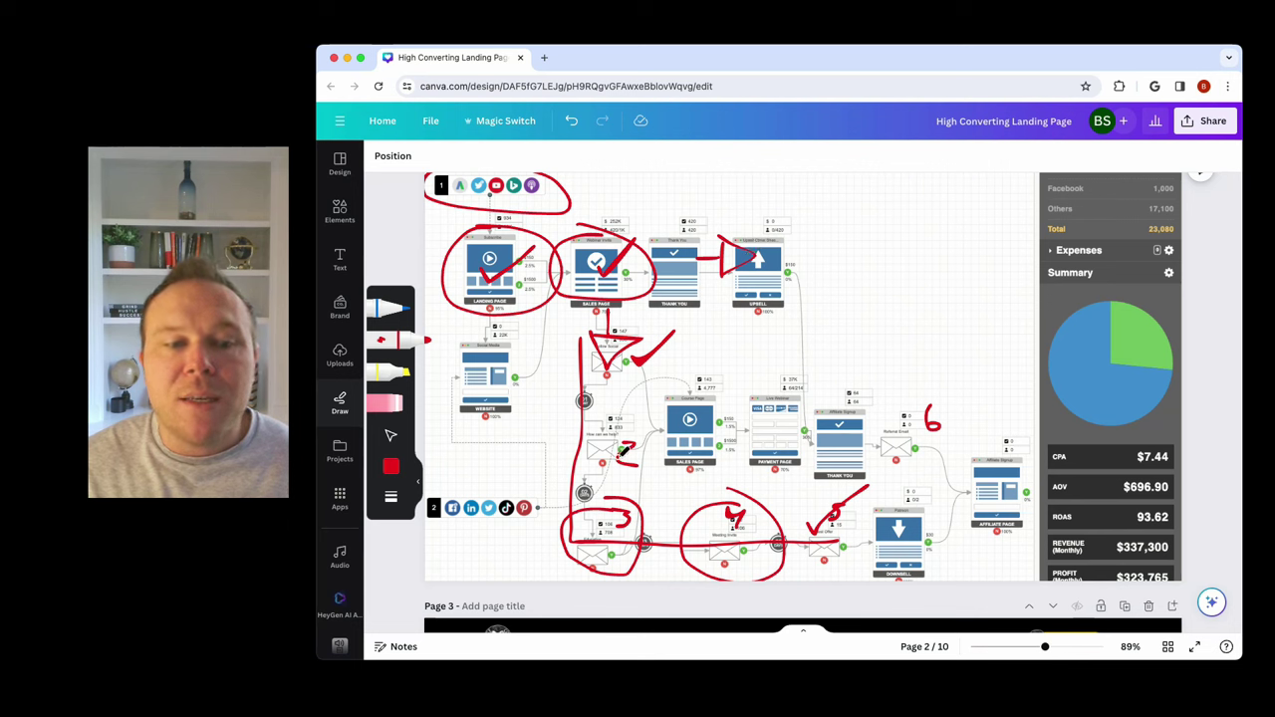
{"action": "mouse_move", "coordinate": [706, 396]}
{"action": "left_mouse_down"}
{"action": "mouse_move", "coordinate": [654, 404]}
{"action": "mouse_move", "coordinate": [706, 442]}
{"action": "mouse_move", "coordinate": [712, 397]}
{"action": "mouse_move", "coordinate": [750, 427]}
{"action": "mouse_move", "coordinate": [754, 413]}
{"action": "mouse_move", "coordinate": [752, 450]}
{"action": "mouse_move", "coordinate": [803, 434]}
{"action": "left_mouse_up"}
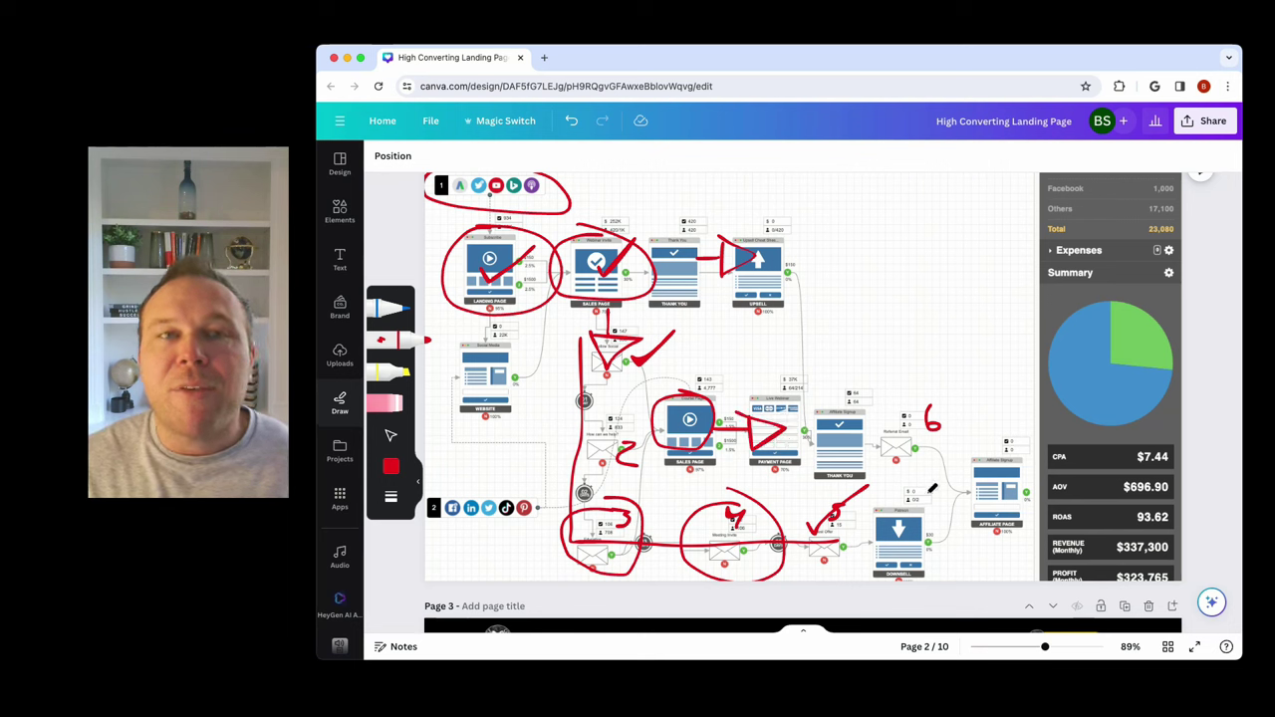
{"action": "mouse_move", "coordinate": [932, 489]}
{"action": "left_mouse_down"}
{"action": "mouse_move", "coordinate": [870, 495]}
{"action": "mouse_move", "coordinate": [859, 530]}
{"action": "mouse_move", "coordinate": [908, 565]}
{"action": "mouse_move", "coordinate": [950, 539]}
{"action": "mouse_move", "coordinate": [922, 485]}
{"action": "left_mouse_up"}
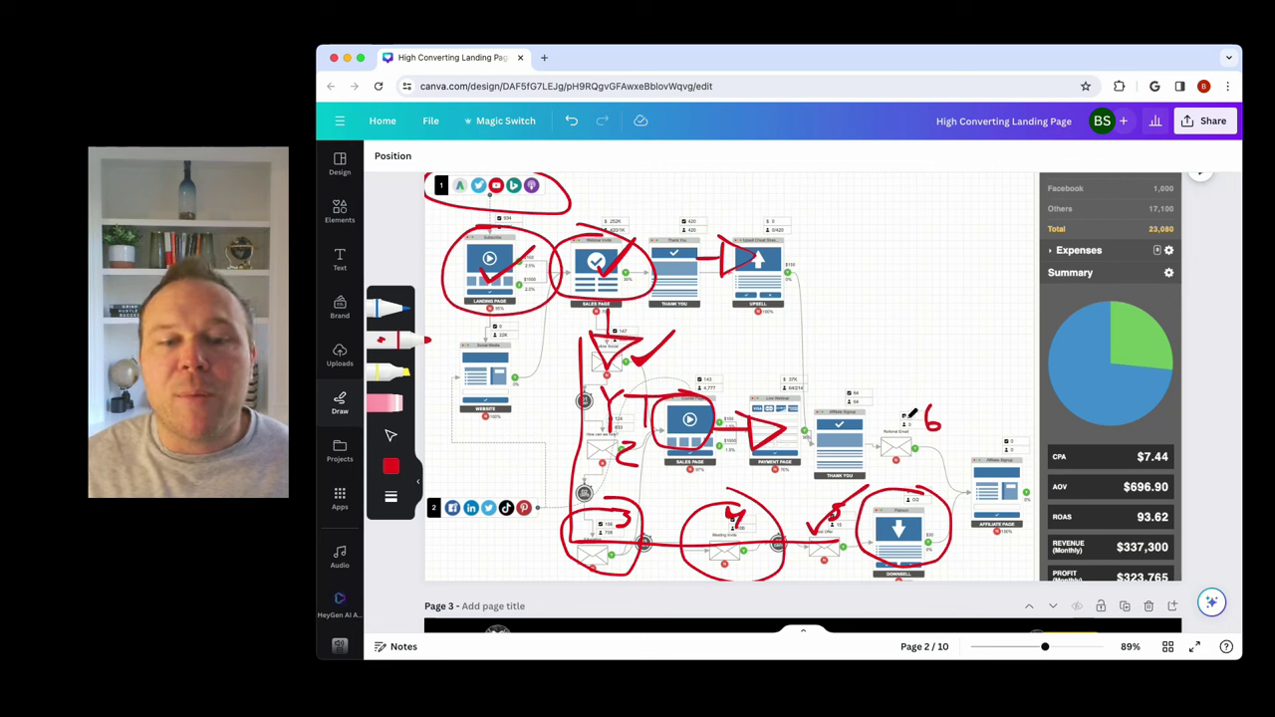
{"action": "mouse_move", "coordinate": [624, 396]}
{"action": "left_mouse_down"}
{"action": "mouse_move", "coordinate": [774, 361]}
{"action": "mouse_move", "coordinate": [793, 383]}
{"action": "mouse_move", "coordinate": [746, 369]}
{"action": "left_mouse_up"}
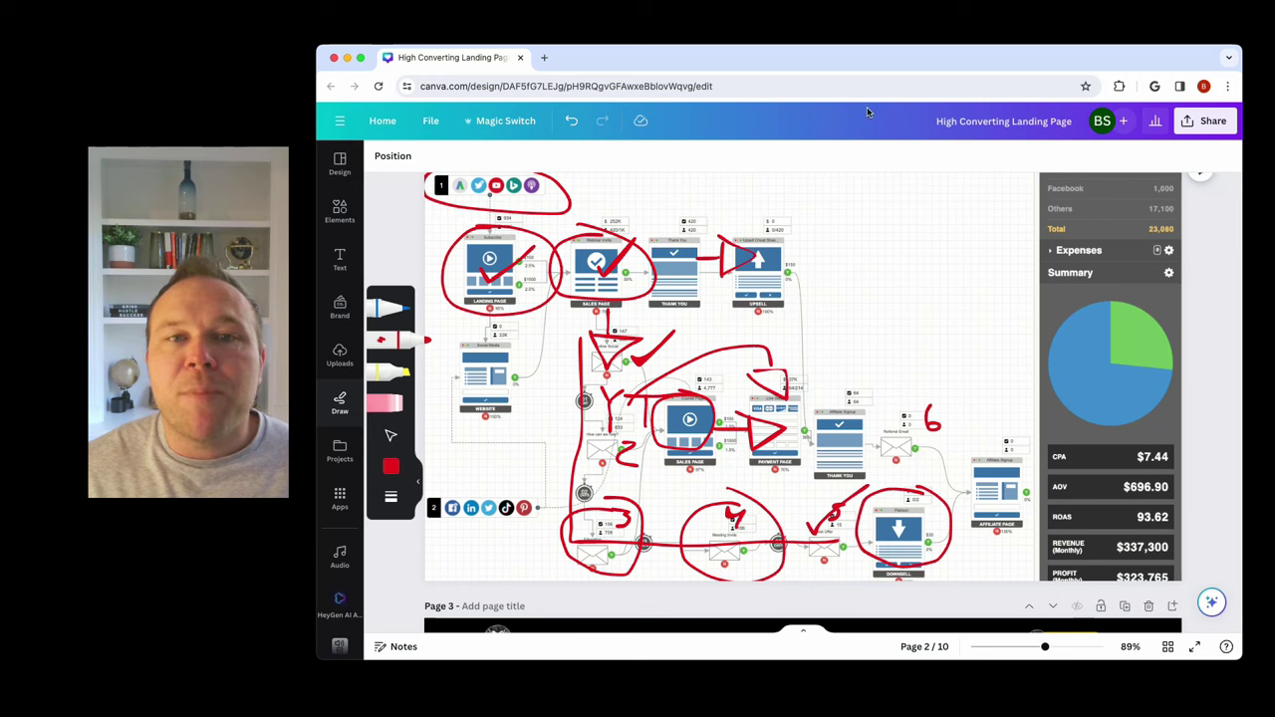